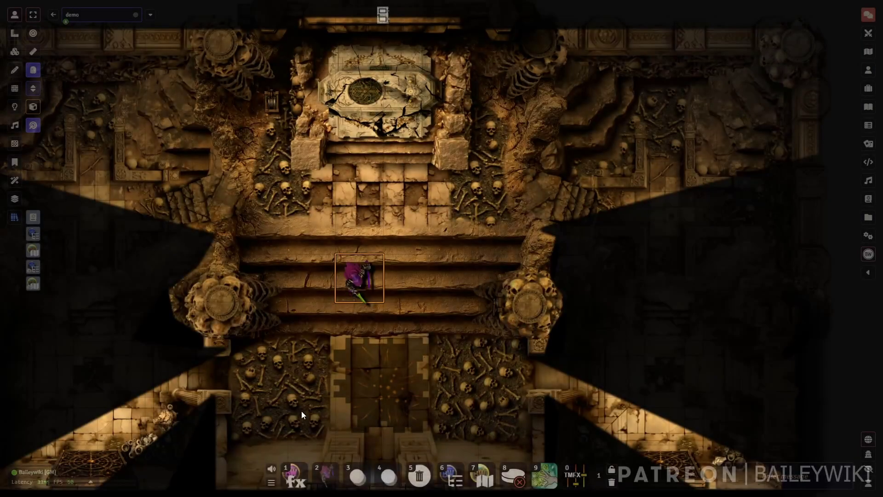
- Centre the view on the token and doorway, then step the token onto the pit trap
{"action": "scroll", "coordinate": [326, 310], "scroll_direction": "up", "scroll_amount": 6}
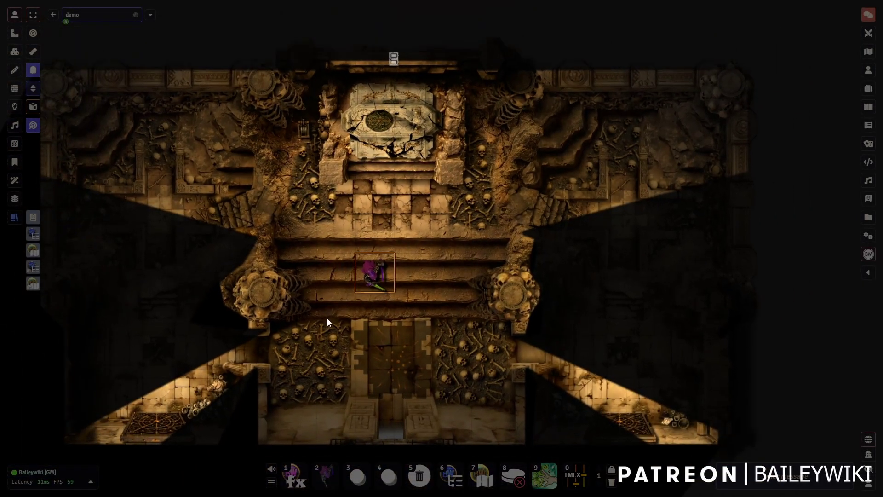
{"action": "scroll", "coordinate": [420, 328], "scroll_direction": "down", "scroll_amount": 3}
{"action": "scroll", "coordinate": [456, 235], "scroll_direction": "up", "scroll_amount": 6}
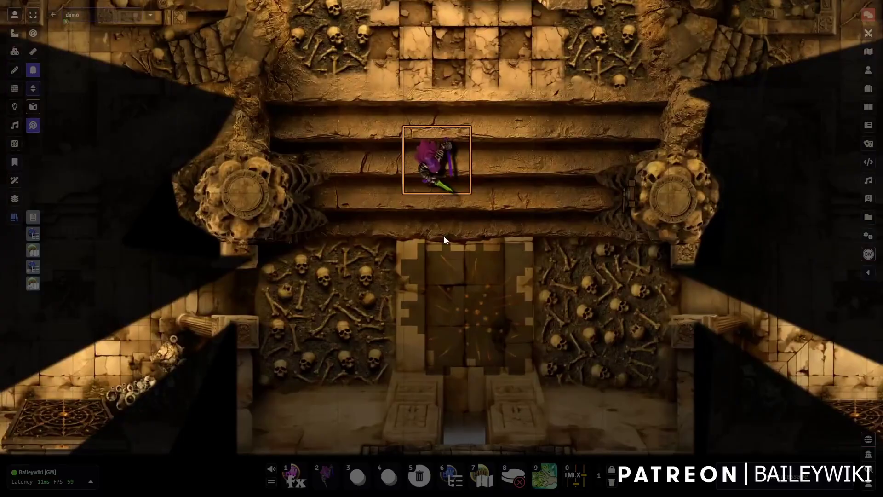
{"action": "scroll", "coordinate": [356, 241], "scroll_direction": "down", "scroll_amount": 2}
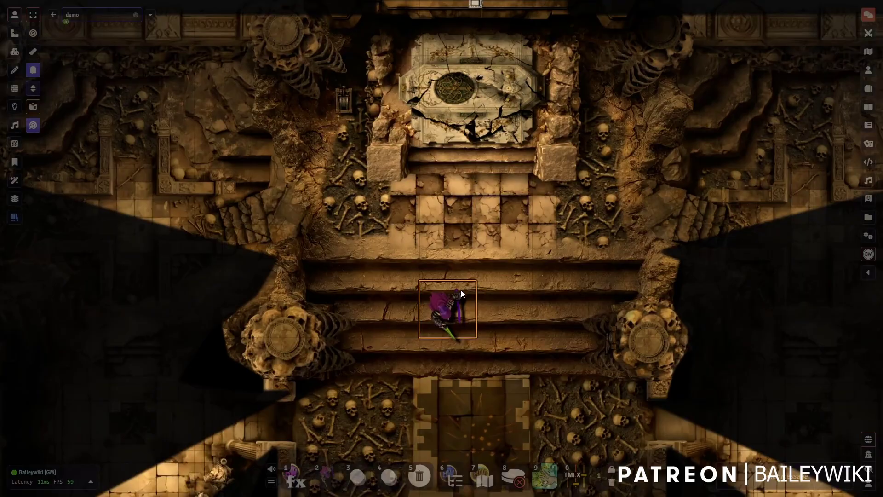
{"action": "left_click_drag", "start_coordinate": [490, 292], "coordinate": [473, 80]}
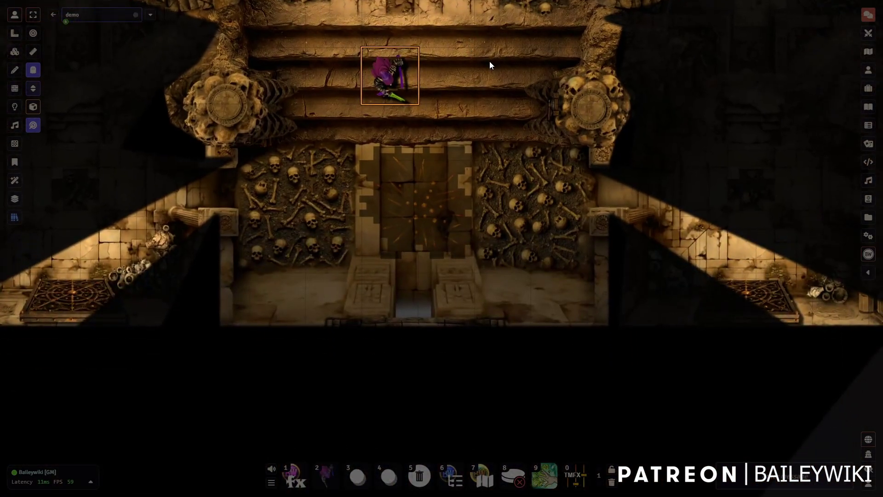
{"action": "key", "text": "8"}
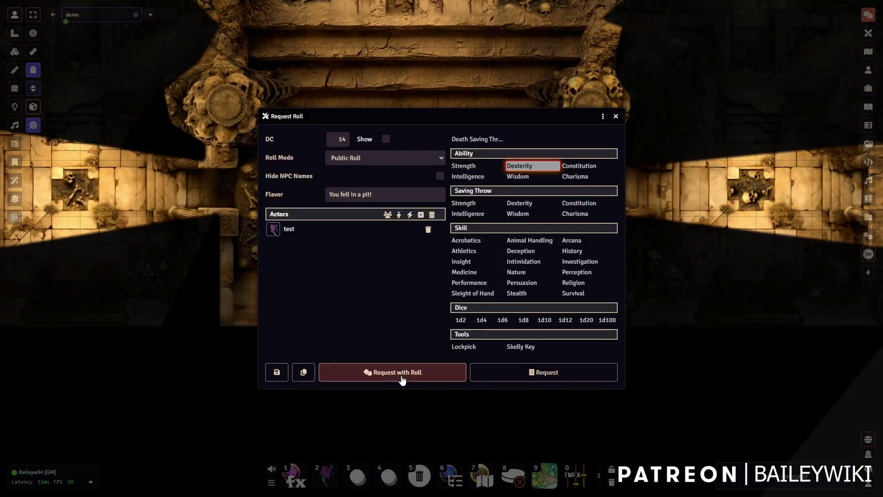
- Send the DC 14 Dexterity roll request, then move the token up the stairs to the sealed door
{"action": "left_click_drag", "start_coordinate": [421, 117], "coordinate": [670, 82]}
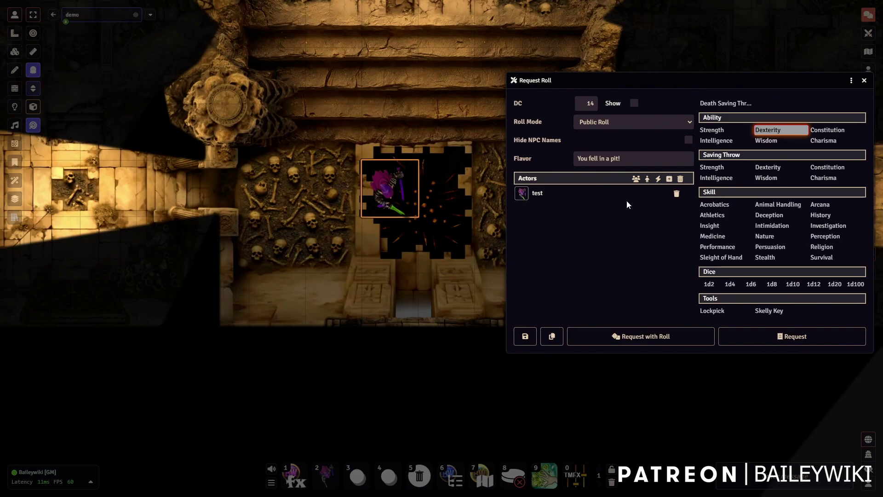
{"action": "left_click", "coordinate": [667, 337]}
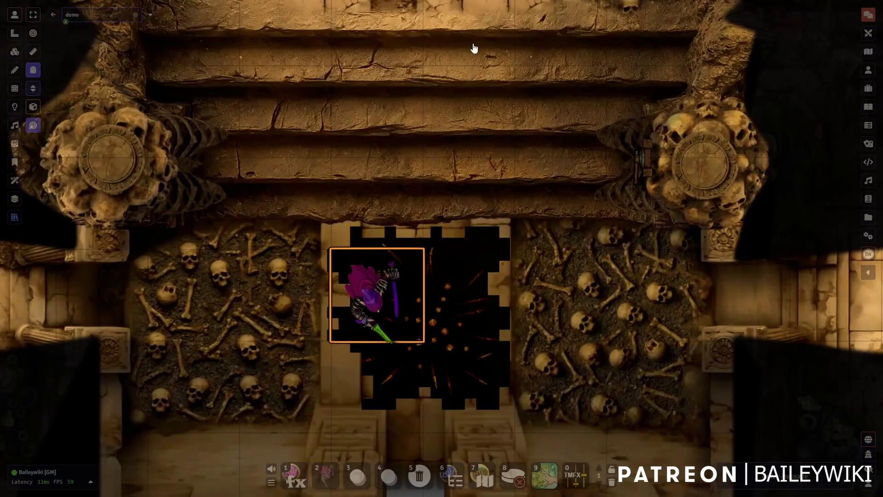
{"action": "key", "text": "Up"}
{"action": "key", "text": "Up"}
{"action": "key", "text": "Up"}
{"action": "key", "text": "Up"}
{"action": "key", "text": "Up"}
{"action": "key", "text": "Up"}
{"action": "key", "text": "Up"}
{"action": "key", "text": "Up"}
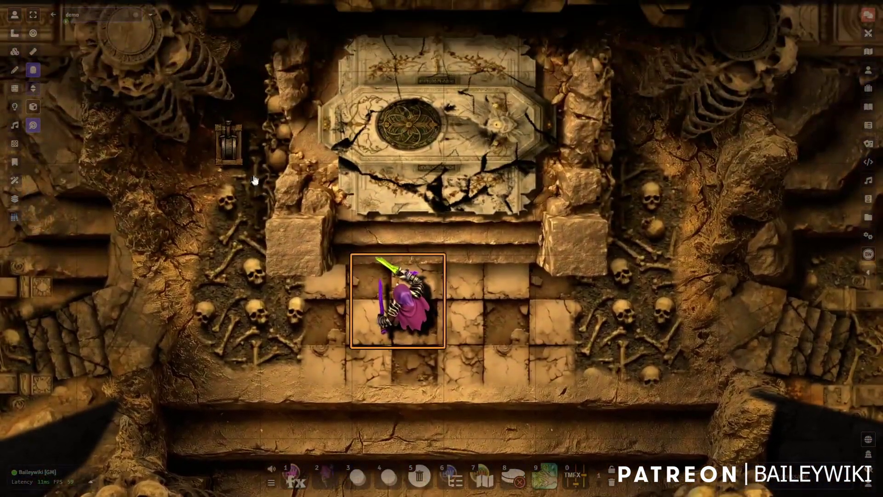
- Turn the wall lever Switch 1 on so the blade trap swings, then turn it back off
{"action": "left_click", "coordinate": [231, 154]}
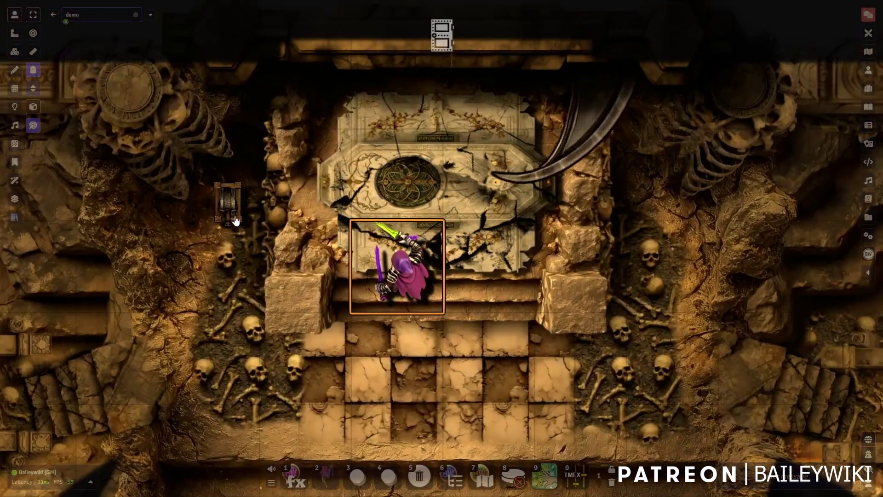
{"action": "left_click", "coordinate": [236, 221]}
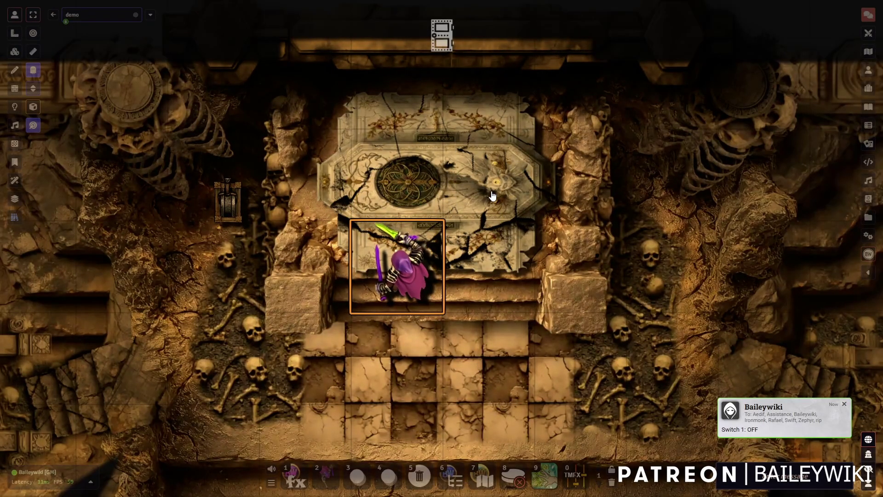
- On the Tiles layer, open the lever's Switch 1 configuration and review its trigger setup and actions list
{"action": "left_click", "coordinate": [15, 52]}
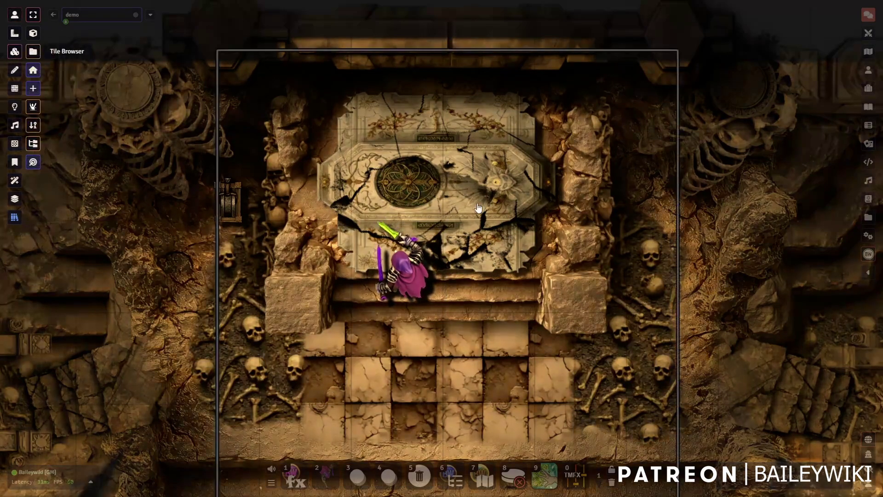
{"action": "double_click", "coordinate": [215, 210]}
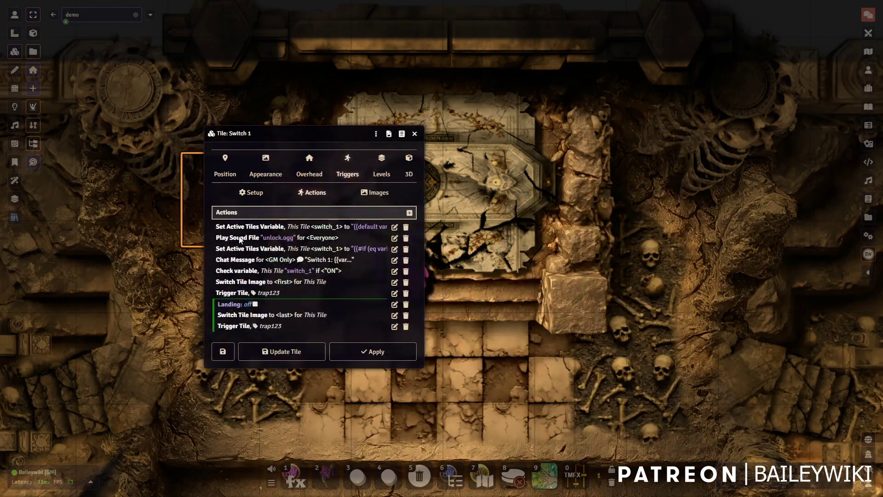
{"action": "left_click_drag", "start_coordinate": [285, 125], "coordinate": [267, 125]}
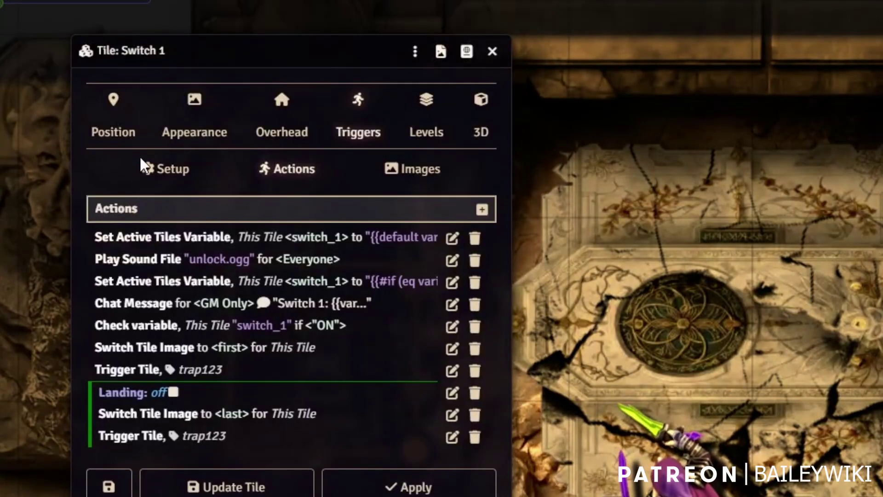
{"action": "left_click", "coordinate": [150, 171]}
{"action": "left_click", "coordinate": [286, 181]}
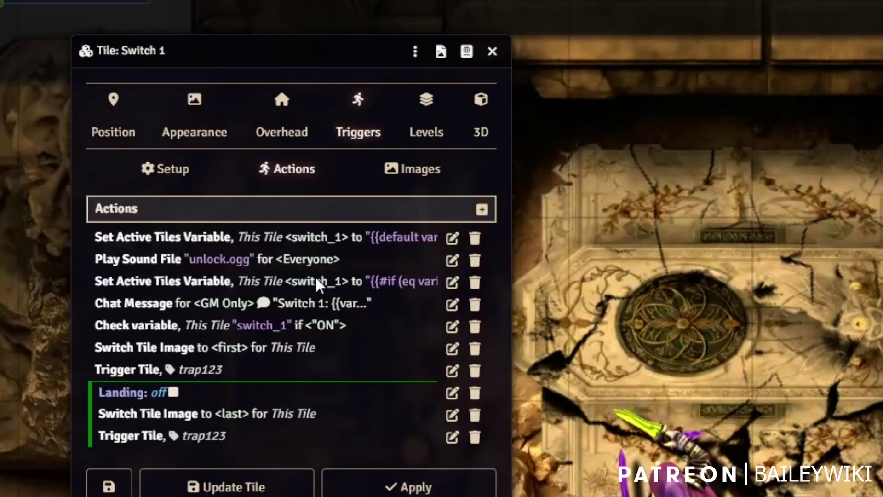
{"action": "left_click", "coordinate": [493, 52]}
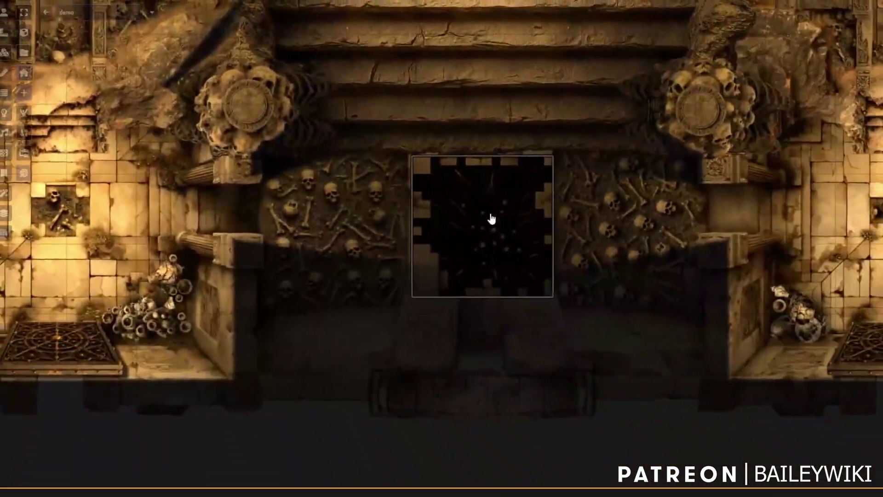
{"action": "double_click", "coordinate": [491, 217]}
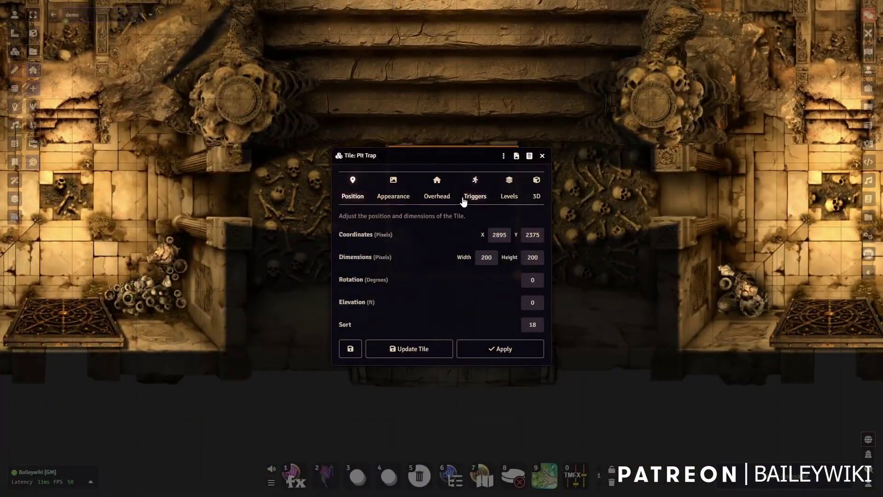
{"action": "left_click", "coordinate": [474, 196]}
{"action": "left_click", "coordinate": [435, 217]}
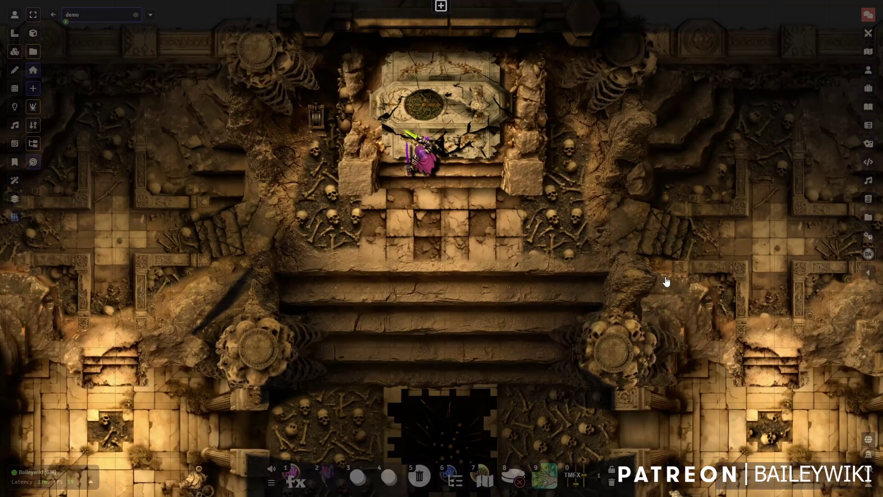
- Filter Manage Modules by 'dorman' to confirm Dorman Lakely's Tile Utilities 1.12.0 is ticked, then close it
{"action": "left_click", "coordinate": [868, 235]}
{"action": "left_click", "coordinate": [818, 184]}
{"action": "type", "text": "dorman"}
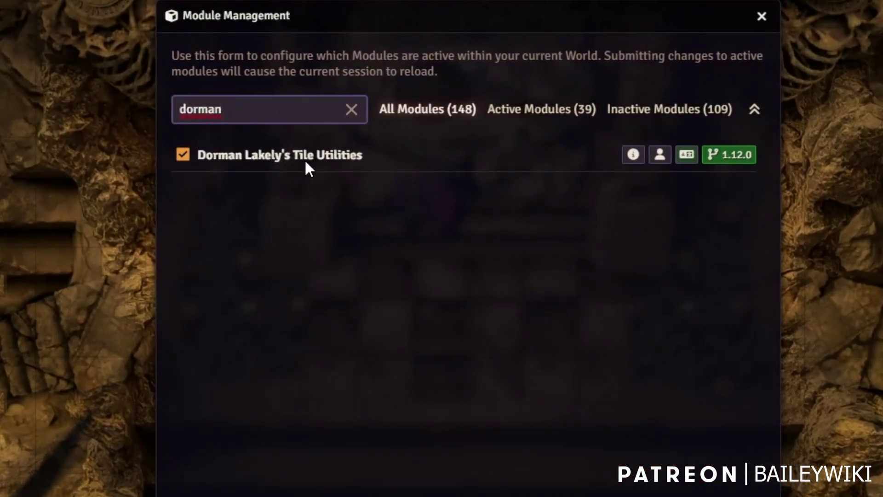
{"action": "mouse_move", "coordinate": [664, 156]}
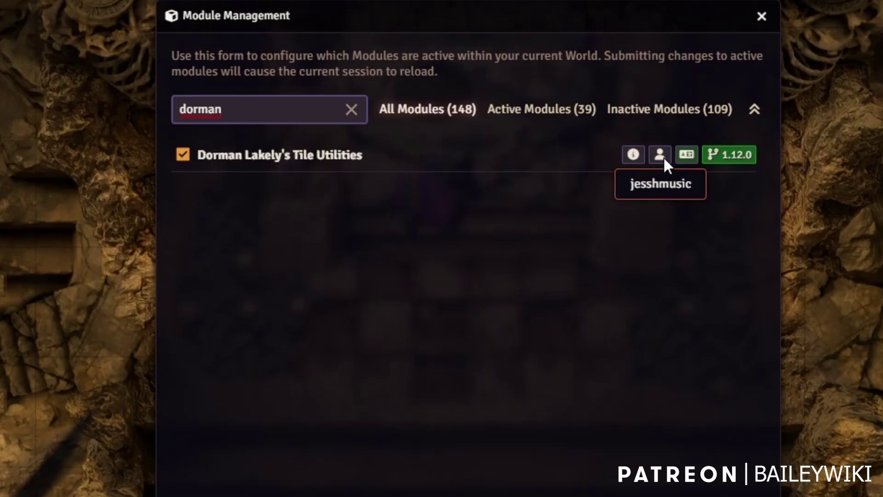
{"action": "left_click", "coordinate": [761, 17]}
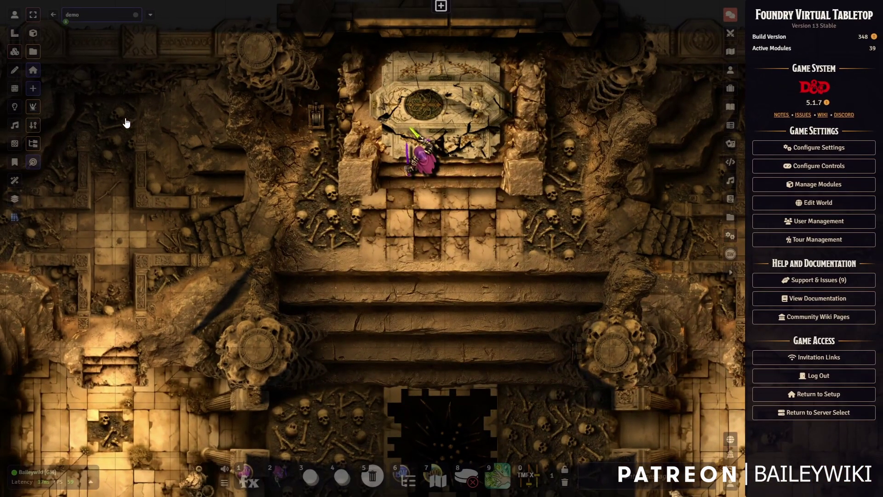
{"action": "scroll", "coordinate": [412, 237], "scroll_direction": "down", "scroll_amount": 1}
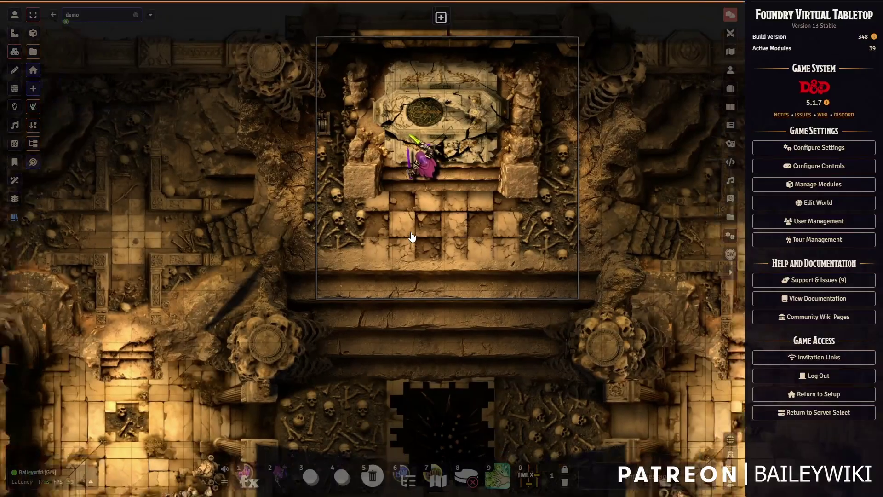
{"action": "scroll", "coordinate": [412, 237], "scroll_direction": "up", "scroll_amount": 1}
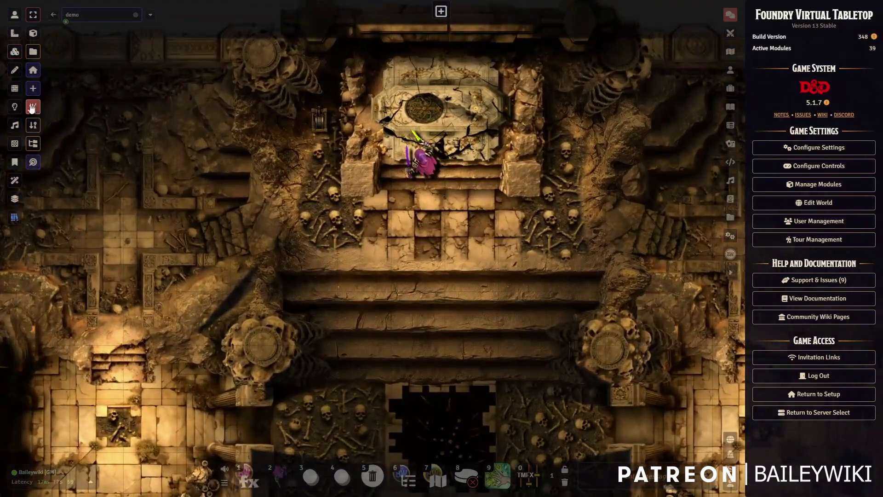
- Open the Tile Utilities window, listing 13 tiles: EMPitTrapDamage (1) and Misc (12)
{"action": "left_click", "coordinate": [32, 107]}
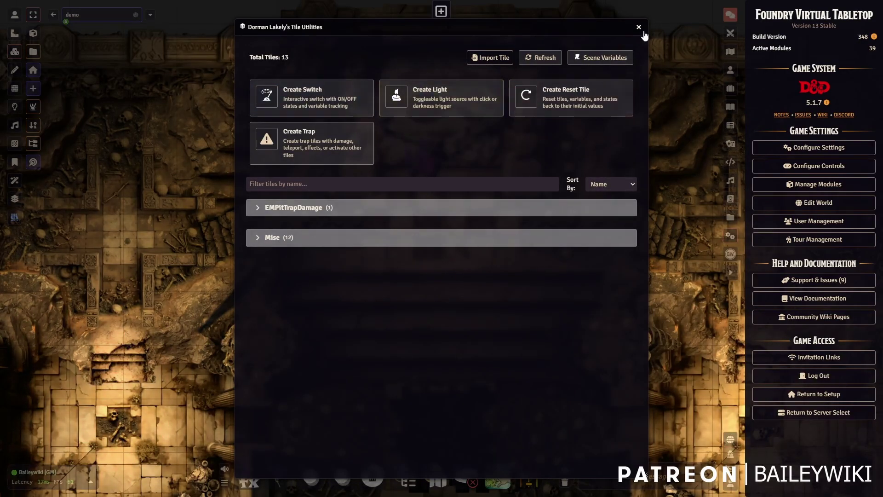
- View the scene's variables, then move the Tile Utilities panel right and pan the map to the token room
{"action": "left_click", "coordinate": [601, 58]}
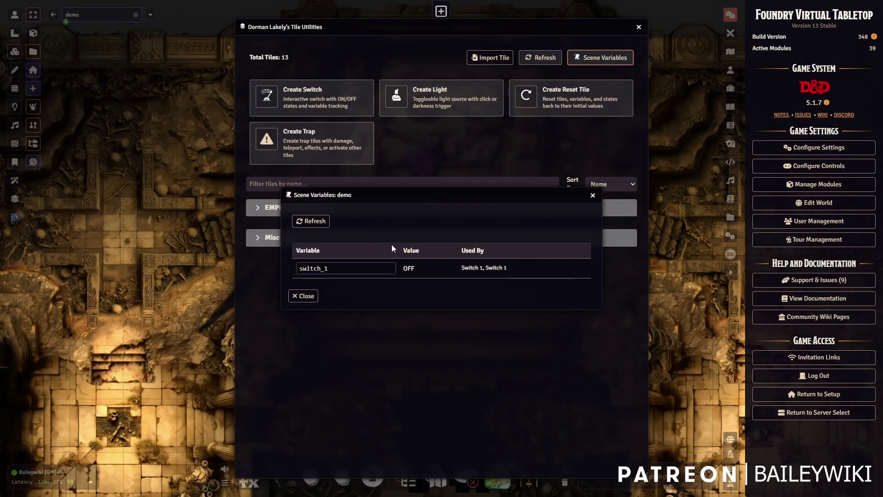
{"action": "left_click", "coordinate": [594, 196]}
{"action": "left_click_drag", "start_coordinate": [403, 31], "coordinate": [567, 50]}
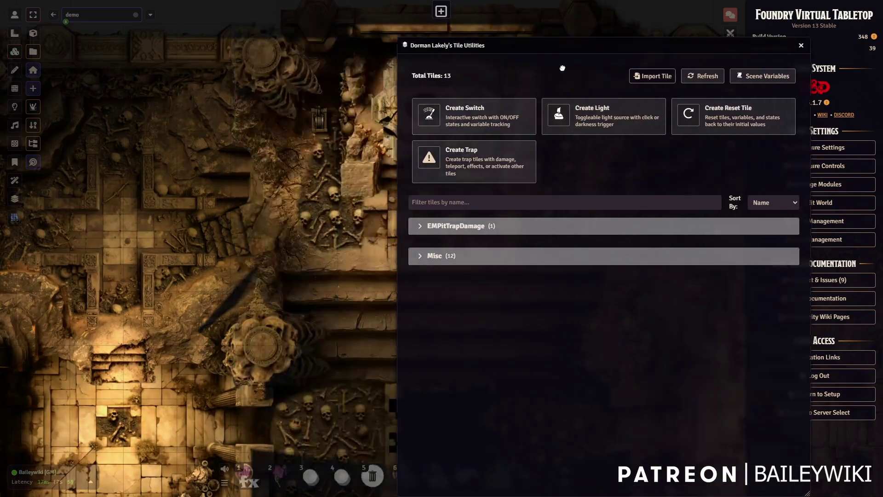
{"action": "scroll", "coordinate": [316, 194], "scroll_direction": "down", "scroll_amount": 5}
{"action": "scroll", "coordinate": [329, 76], "scroll_direction": "up", "scroll_amount": 3}
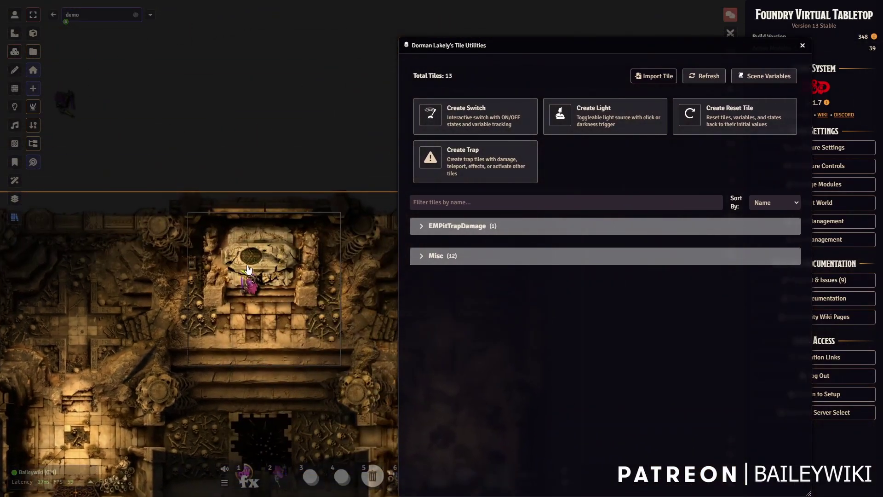
{"action": "left_click_drag", "start_coordinate": [304, 289], "coordinate": [378, 56]}
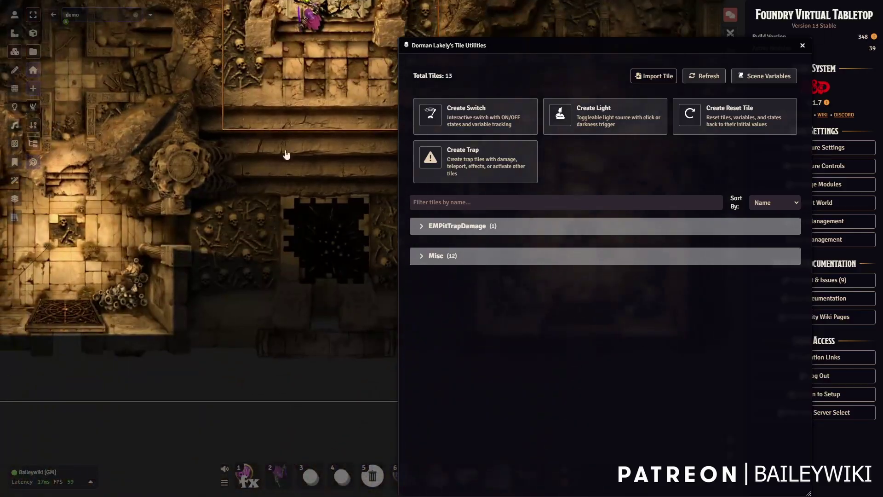
{"action": "left_click_drag", "start_coordinate": [286, 151], "coordinate": [276, 305]}
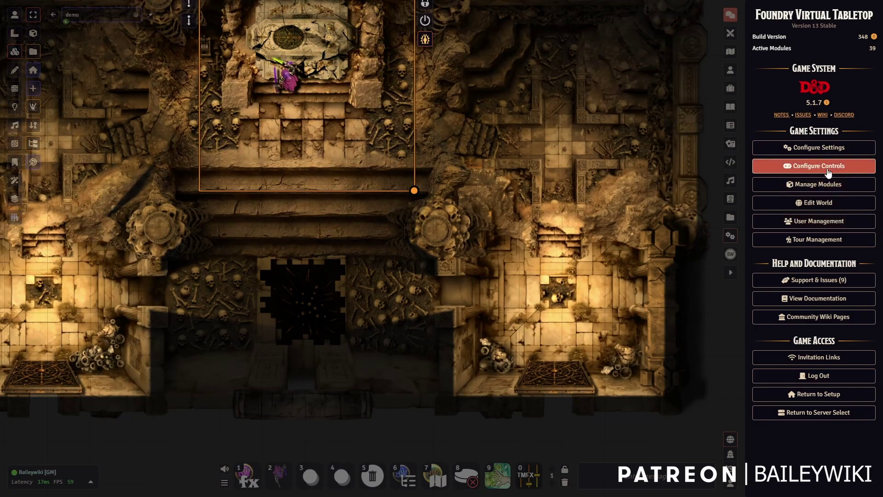
- Tick Experimental Features in Dorman Lakely's Tile Utilities module settings, save the changes, and accept the reload
{"action": "left_click", "coordinate": [820, 146]}
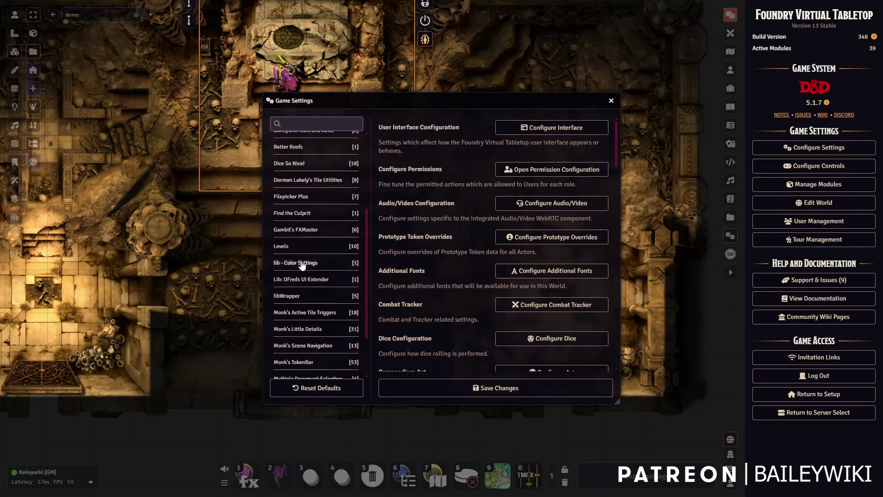
{"action": "left_click", "coordinate": [312, 180]}
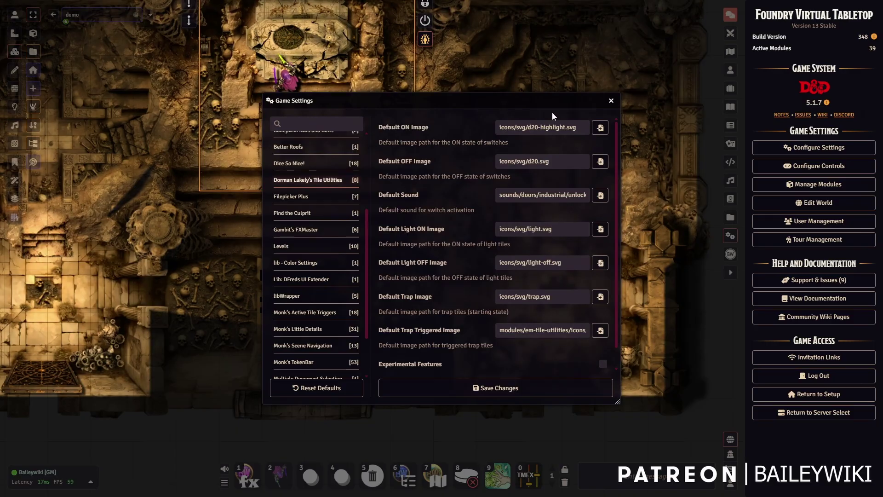
{"action": "scroll", "coordinate": [552, 138], "scroll_direction": "down", "scroll_amount": 2}
{"action": "scroll", "coordinate": [552, 138], "scroll_direction": "up", "scroll_amount": 2}
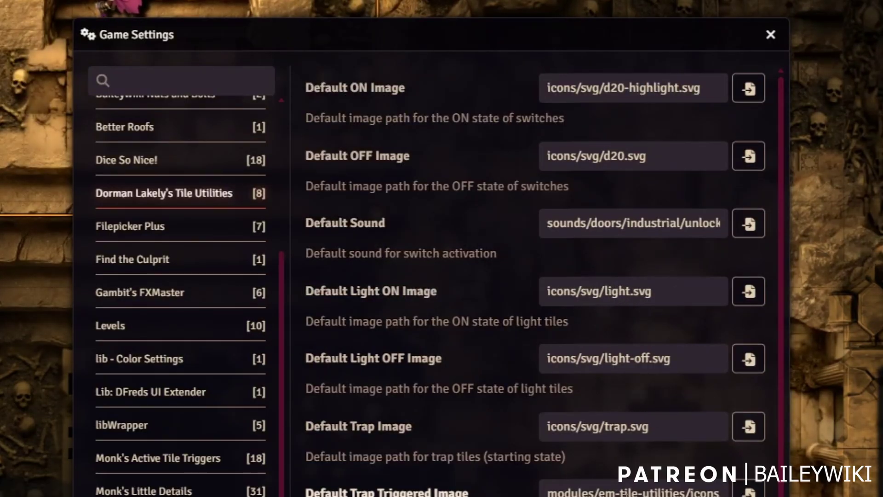
{"action": "scroll", "coordinate": [623, 359], "scroll_direction": "down", "scroll_amount": 1}
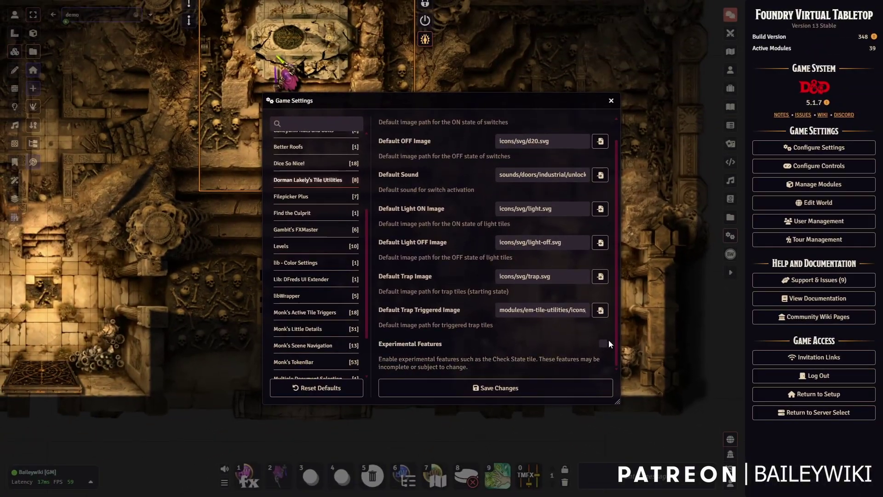
{"action": "left_click", "coordinate": [744, 326]}
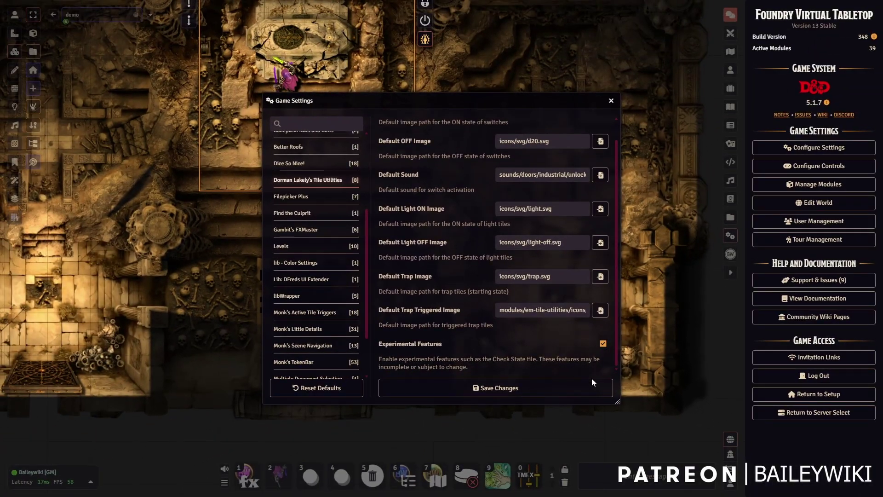
{"action": "left_click", "coordinate": [491, 388]}
{"action": "left_click", "coordinate": [399, 272]}
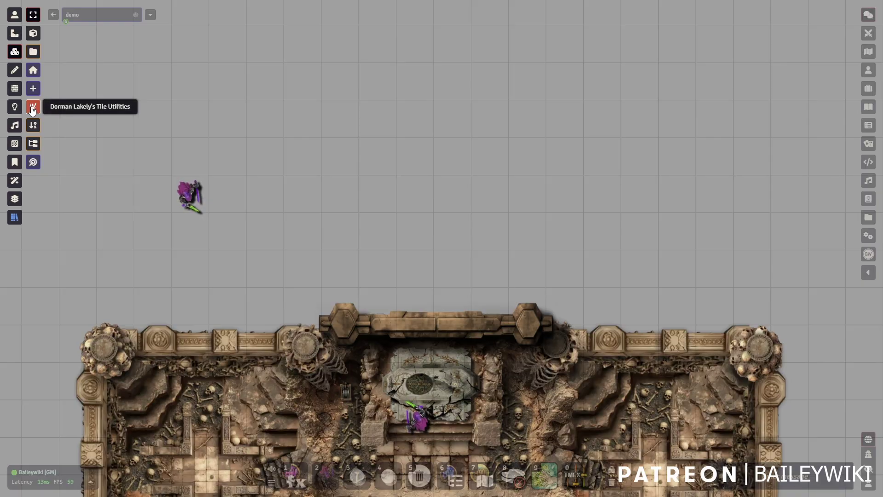
- Reopen the Tile Utilities panel and drag it to the right side of the map
{"action": "left_click", "coordinate": [32, 108]}
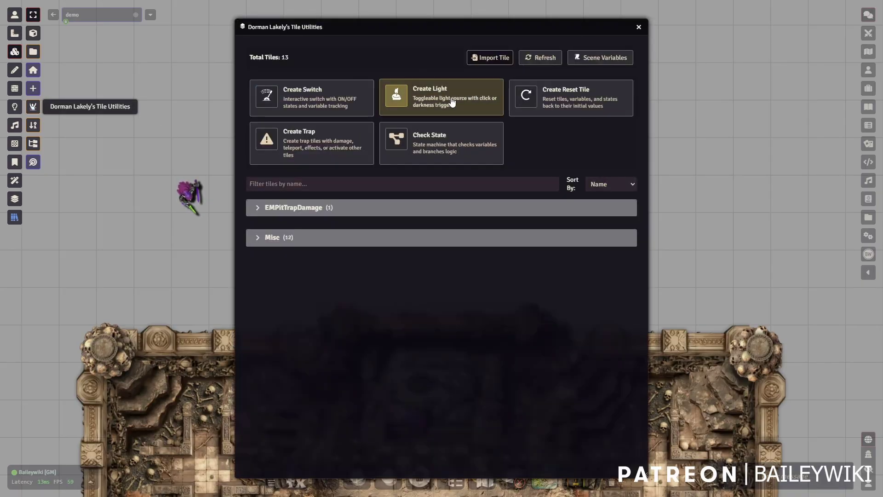
{"action": "left_click_drag", "start_coordinate": [408, 27], "coordinate": [659, 47]}
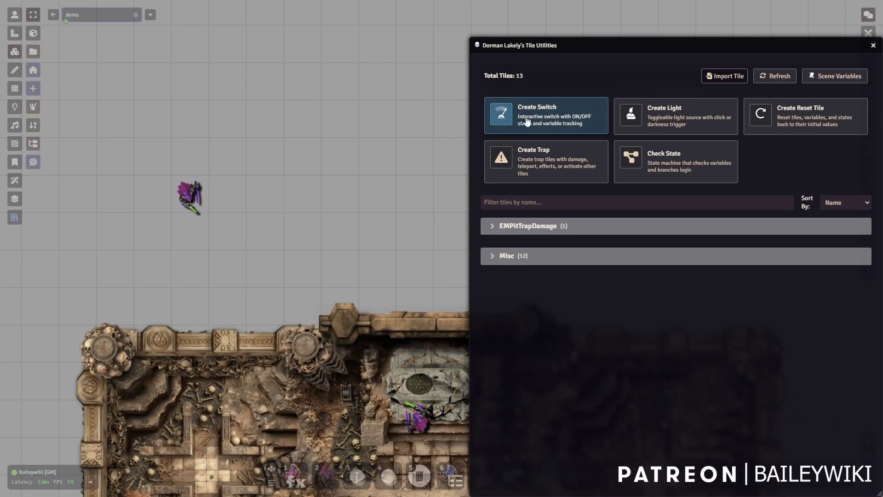
{"action": "mouse_move", "coordinate": [14, 225]}
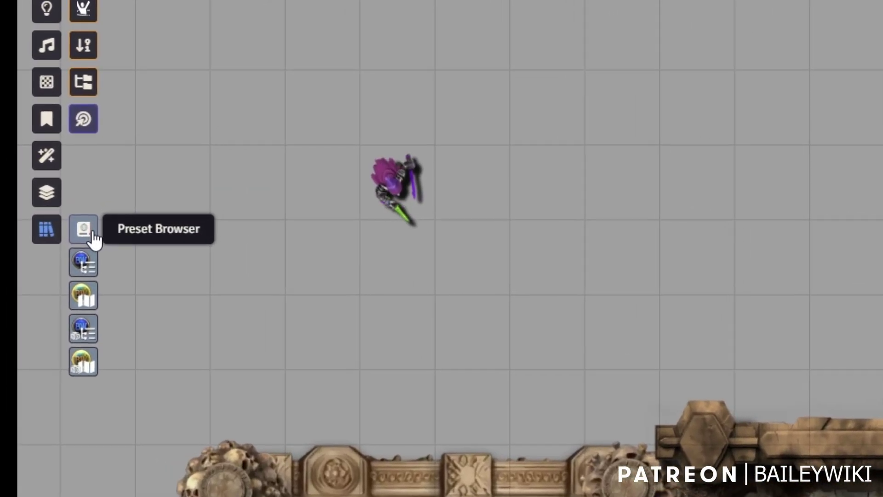
- Place the Switch Flat, Switch Vertical and TRAP Drop Square MATT Multi presets from the Preset Browser onto the grid
{"action": "left_click", "coordinate": [32, 220]}
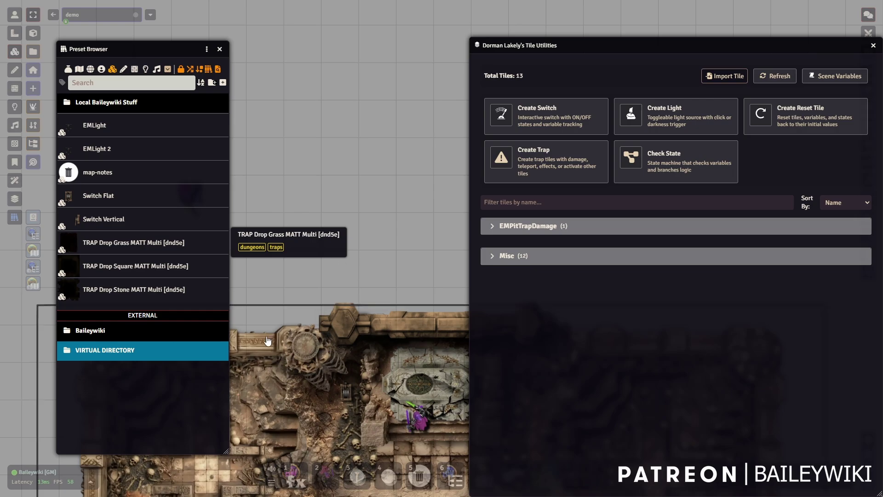
{"action": "left_click", "coordinate": [83, 199]}
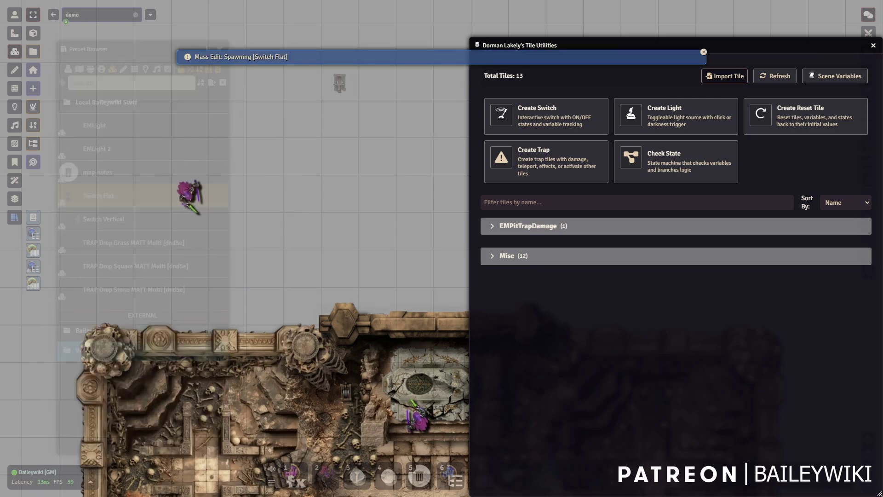
{"action": "left_click", "coordinate": [340, 84]}
{"action": "left_click", "coordinate": [123, 225]}
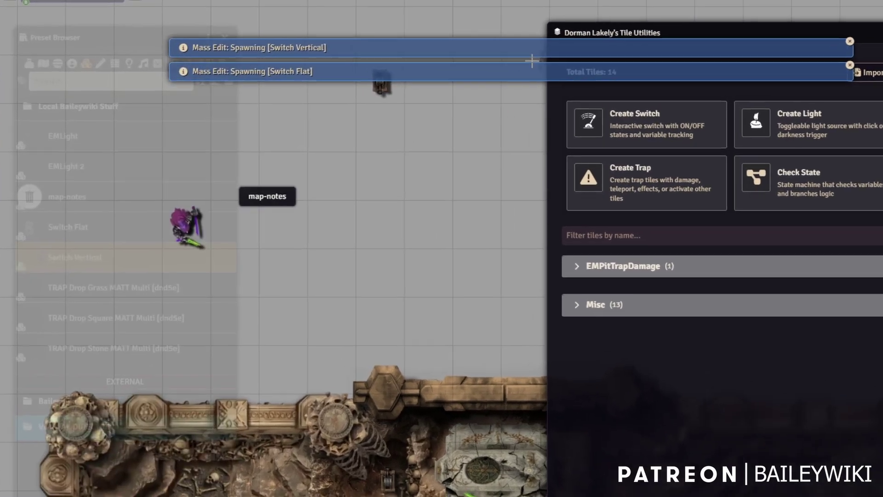
{"action": "left_click", "coordinate": [449, 122]}
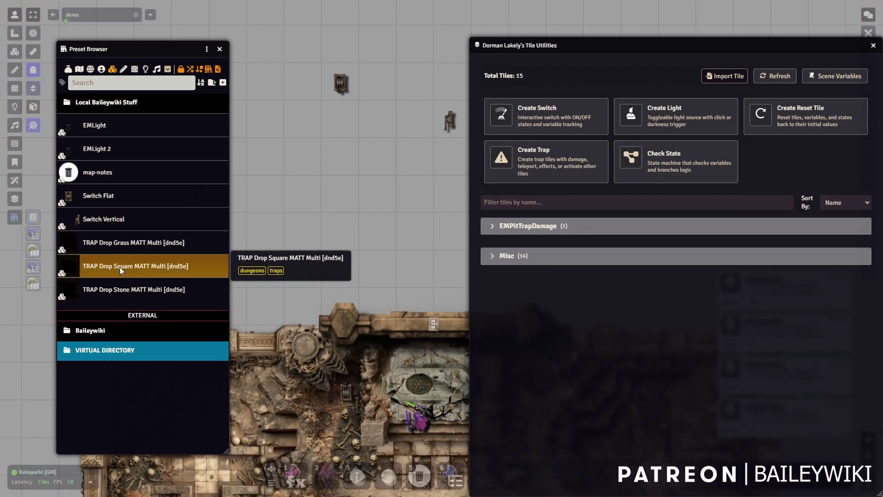
{"action": "left_click", "coordinate": [120, 267]}
{"action": "left_click", "coordinate": [321, 212]}
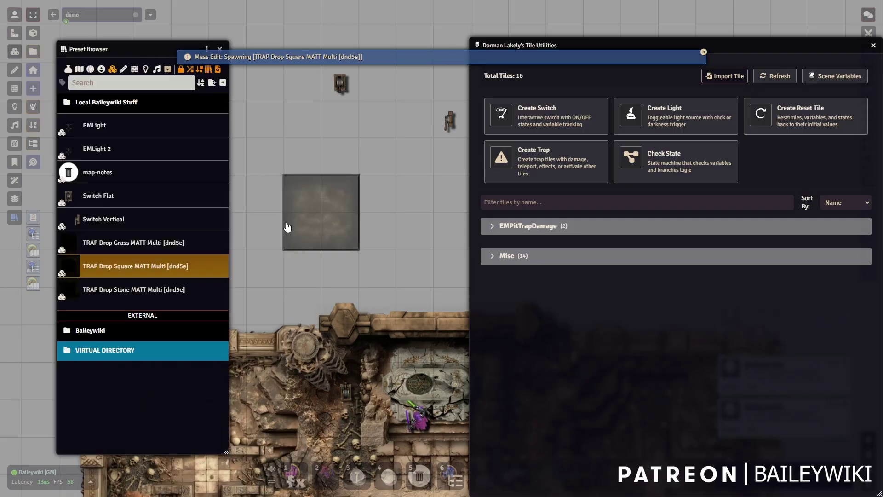
- Move the purple creature token onto the new pit trap and send the Dexterity saving roll request
{"action": "left_click", "coordinate": [14, 14]}
{"action": "left_click_drag", "start_coordinate": [417, 416], "coordinate": [242, 205]}
{"action": "key", "text": "Right"}
{"action": "key", "text": "Right"}
{"action": "key", "text": "Right"}
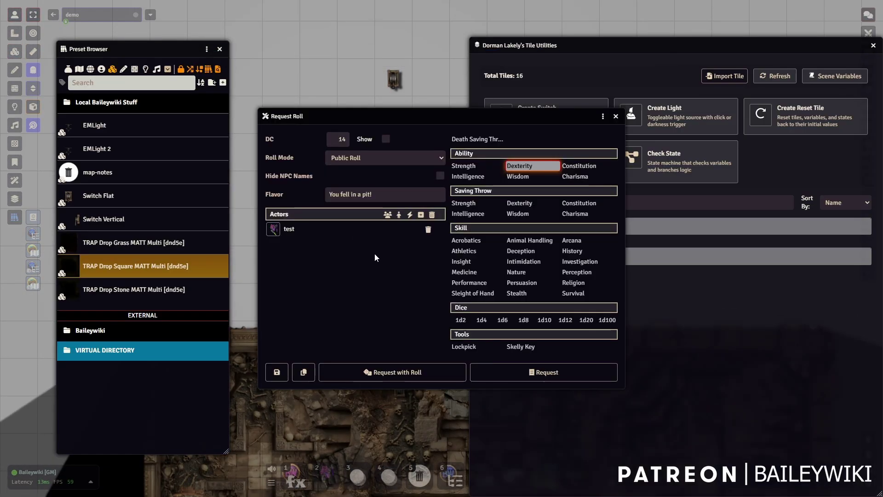
{"action": "left_click", "coordinate": [414, 379]}
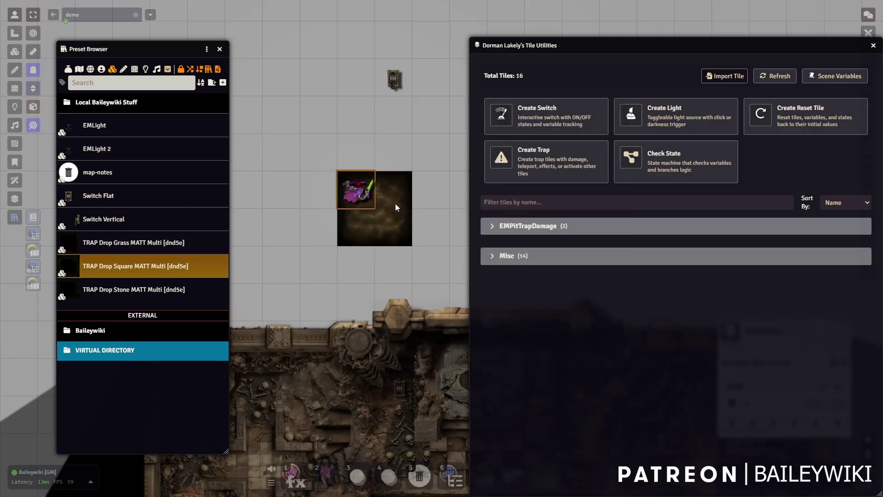
- Cycle the pit trap tile through its spiky and rocky images, ending back on the dark image
{"action": "left_click", "coordinate": [15, 52]}
{"action": "left_click", "coordinate": [351, 170]}
{"action": "right_click", "coordinate": [351, 170]}
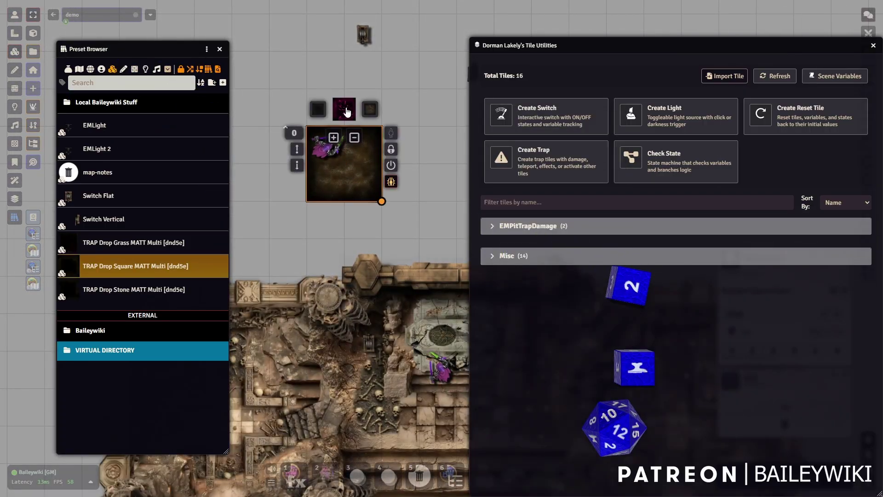
{"action": "left_click", "coordinate": [348, 112]}
{"action": "left_click", "coordinate": [318, 109]}
{"action": "scroll", "coordinate": [322, 141], "scroll_direction": "up", "scroll_amount": 5}
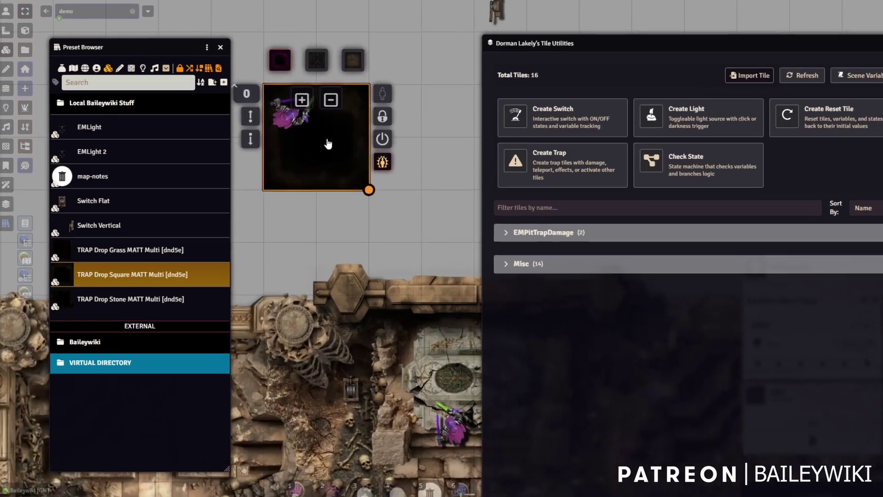
{"action": "left_click", "coordinate": [316, 60]}
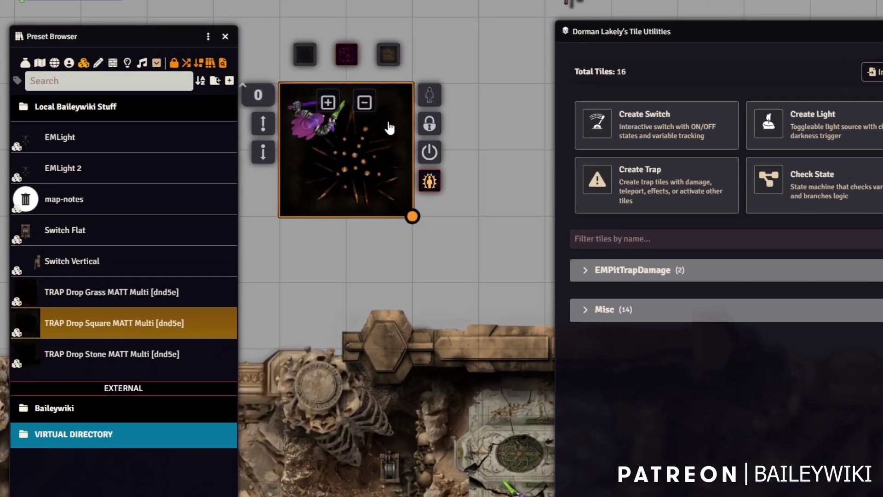
{"action": "left_click", "coordinate": [389, 55]}
{"action": "left_click", "coordinate": [305, 55]}
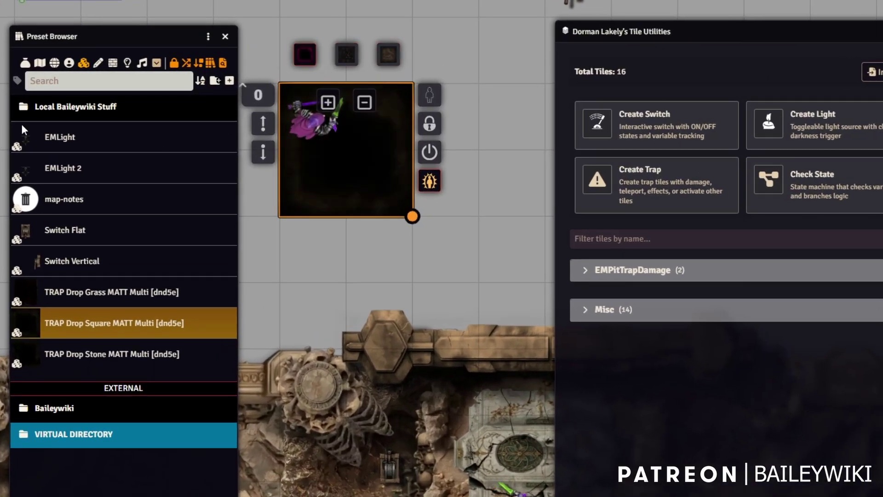
{"action": "key", "text": "Escape"}
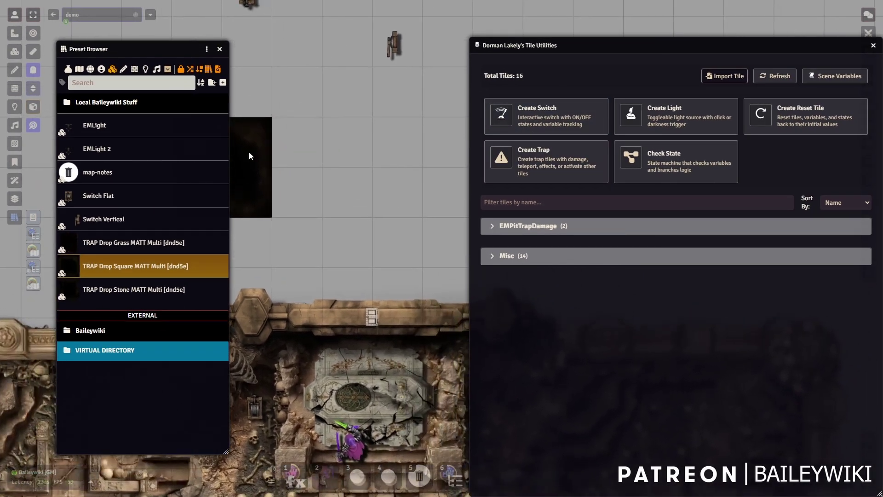
{"action": "left_click_drag", "start_coordinate": [419, 154], "coordinate": [327, 156]}
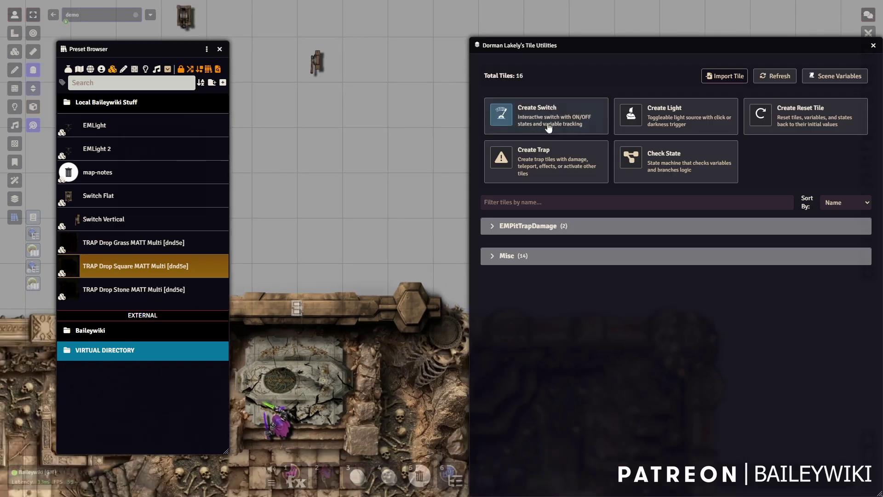
- Create a new d20 switch tile using the switch_2 variable, place it, and nudge it up and left
{"action": "left_click", "coordinate": [554, 109]}
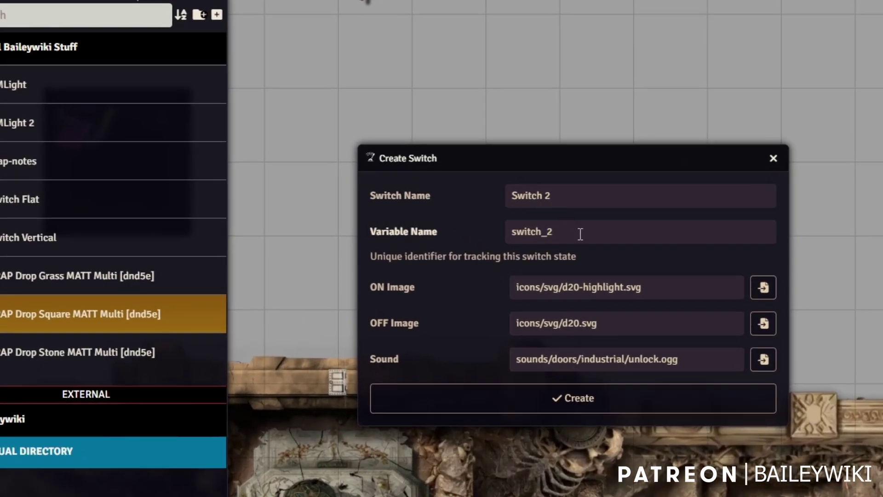
{"action": "left_click_drag", "start_coordinate": [578, 232], "coordinate": [534, 232]}
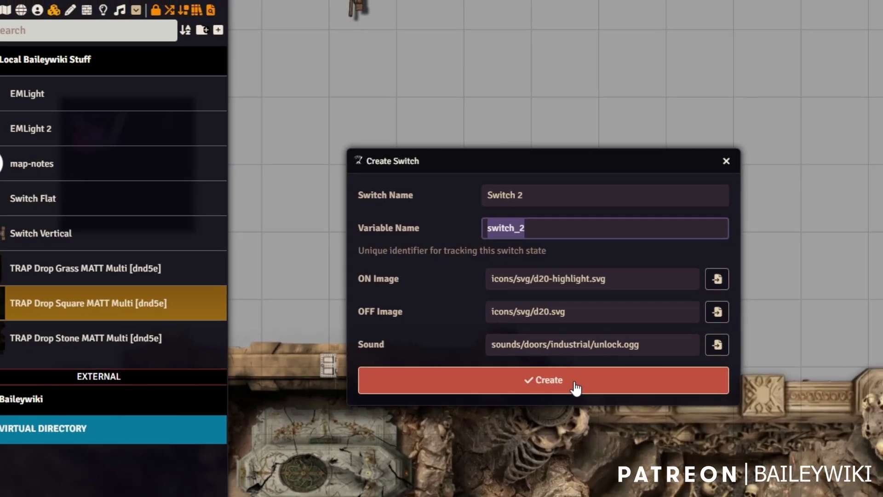
{"action": "left_click", "coordinate": [651, 397]}
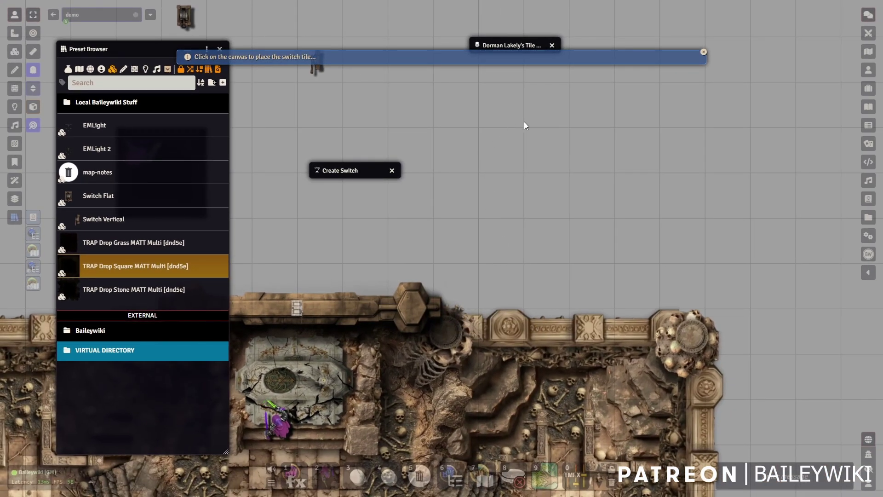
{"action": "left_click", "coordinate": [576, 180]}
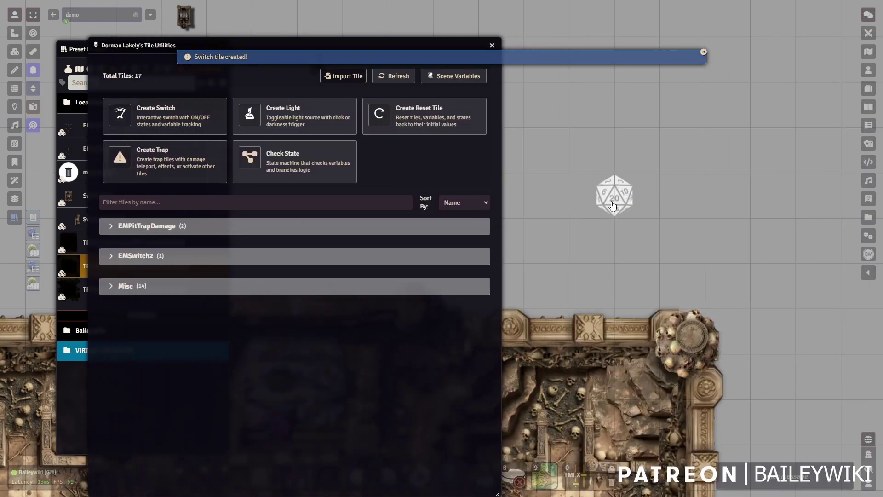
{"action": "left_click", "coordinate": [15, 51]}
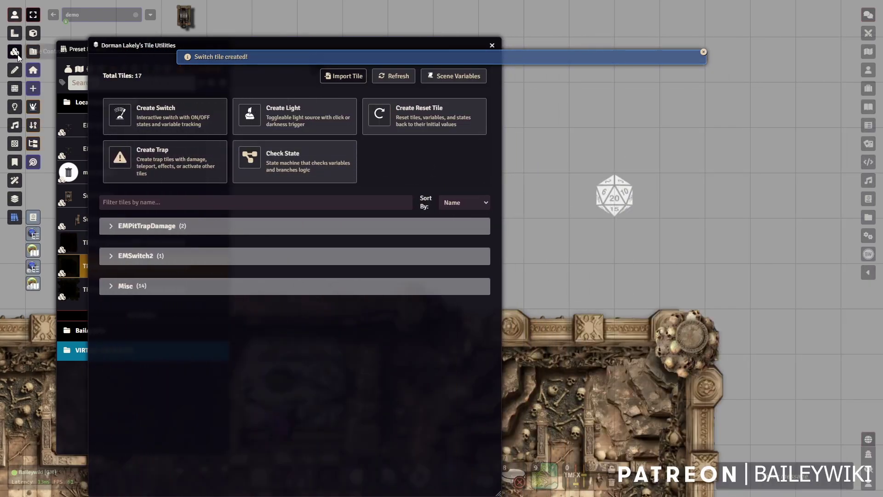
{"action": "left_click", "coordinate": [615, 196]}
{"action": "left_click_drag", "start_coordinate": [615, 195], "coordinate": [593, 151]}
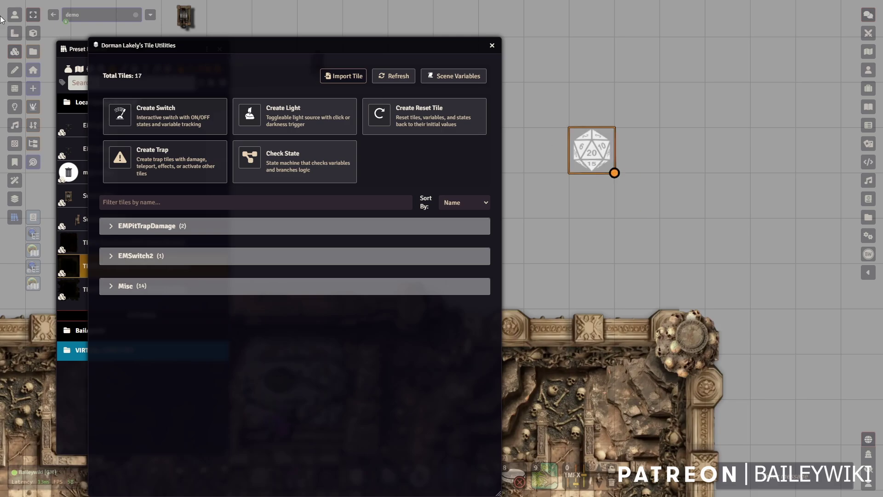
- Toggle the d20 switch on and off several times, then open the Switch 2 tile's settings
{"action": "left_click", "coordinate": [15, 14]}
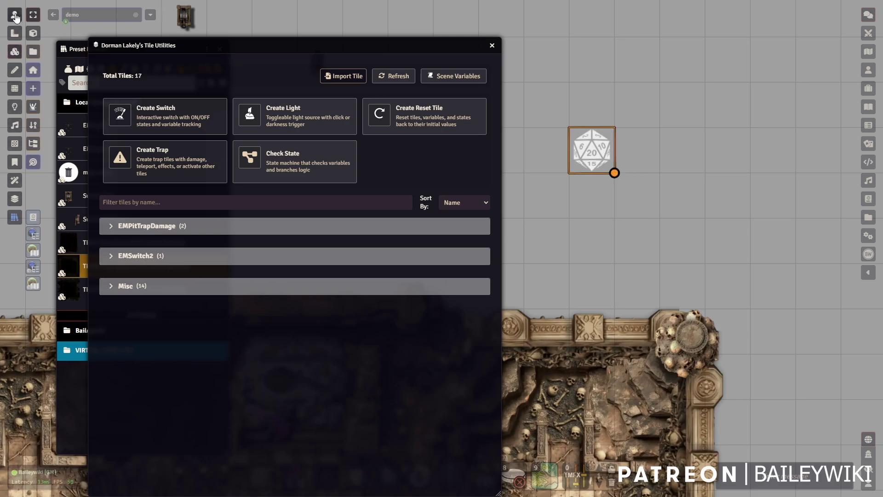
{"action": "left_click", "coordinate": [593, 148]}
{"action": "left_click", "coordinate": [591, 149]}
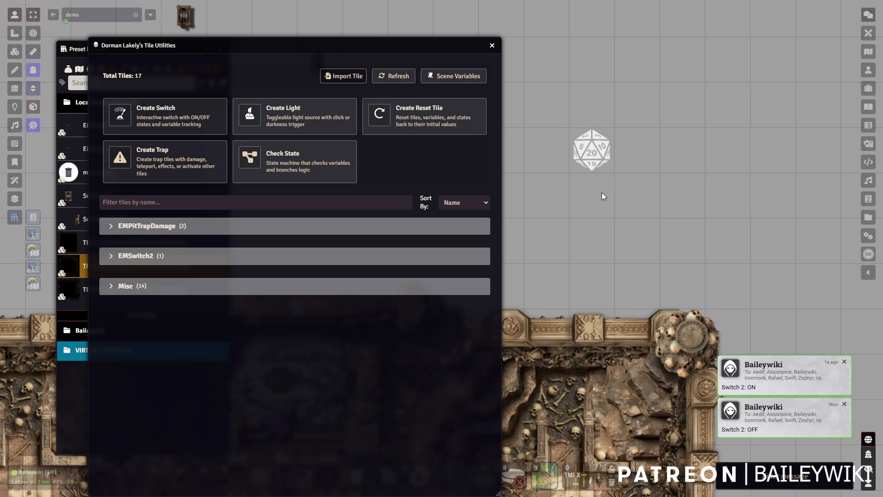
{"action": "left_click", "coordinate": [593, 151]}
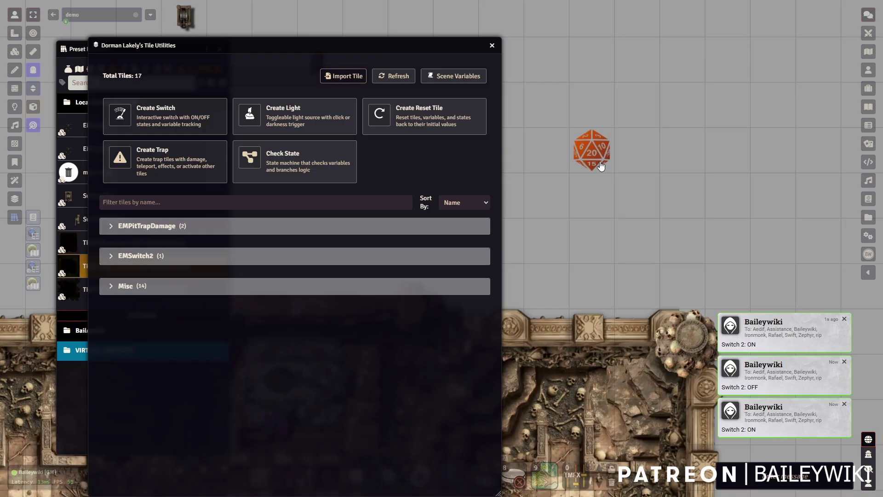
{"action": "left_click", "coordinate": [598, 162]}
{"action": "left_click", "coordinate": [14, 52]}
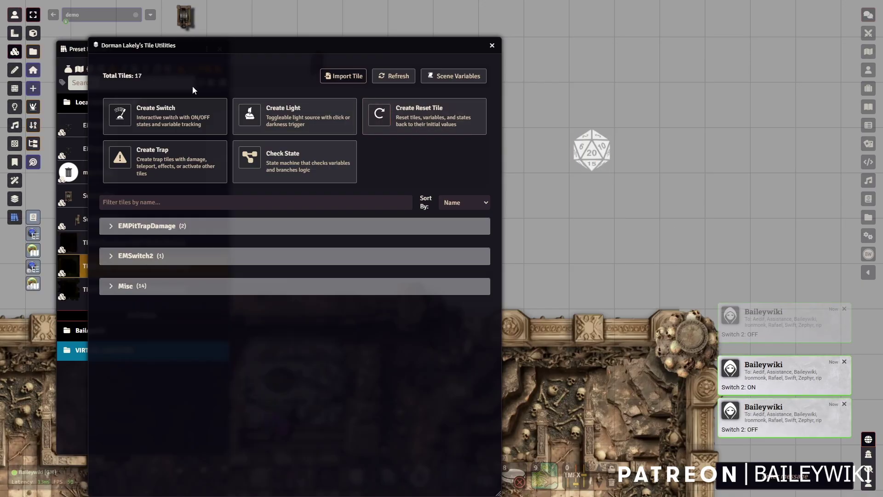
{"action": "double_click", "coordinate": [589, 149]}
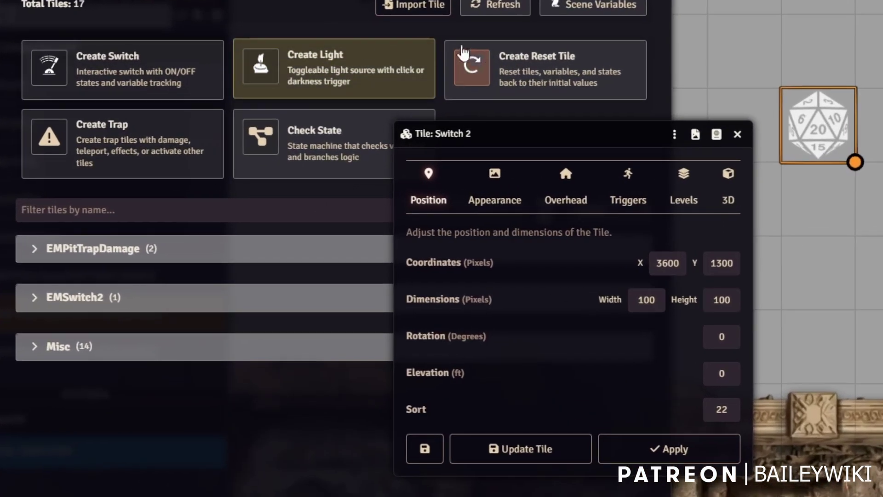
- Inspect Switch 2's trigger action list, then close the tile's settings window
{"action": "left_click", "coordinate": [635, 200]}
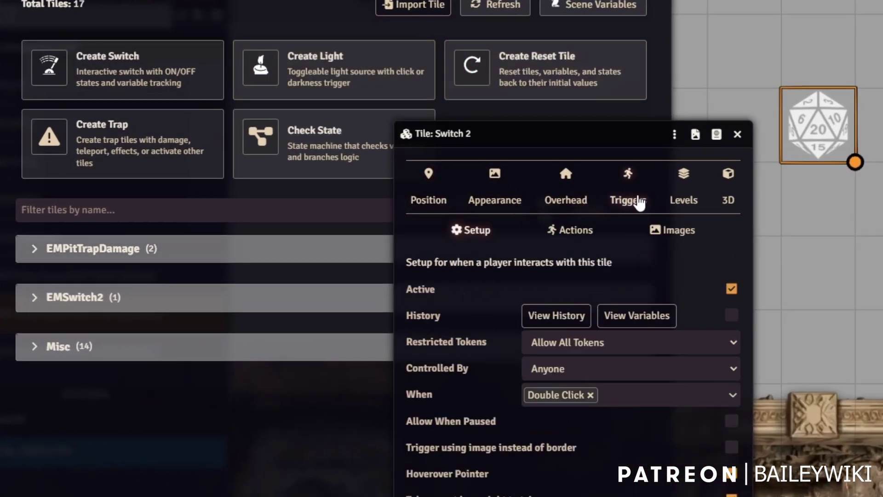
{"action": "left_click", "coordinate": [581, 232]}
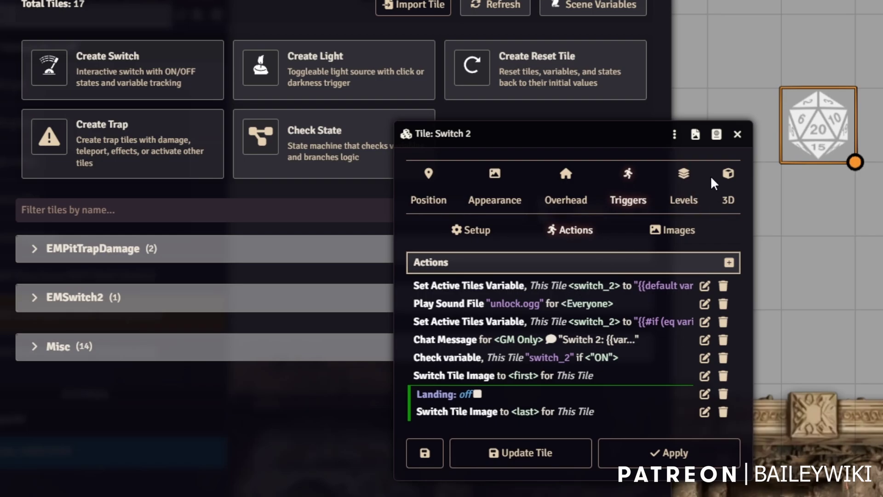
{"action": "left_click", "coordinate": [737, 133]}
- Create a new Light tile and place it on the catacomb map
{"action": "left_click", "coordinate": [336, 74]}
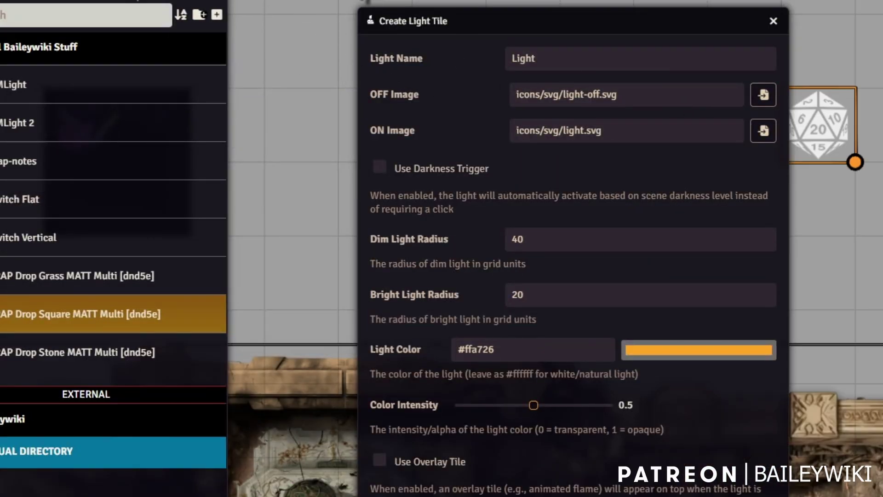
{"action": "double_click", "coordinate": [529, 20]}
{"action": "left_click", "coordinate": [653, 204]}
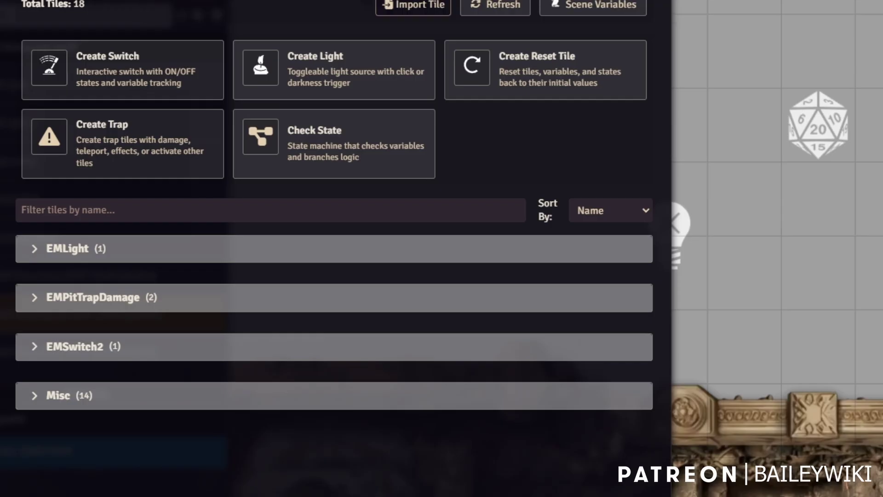
{"action": "left_click", "coordinate": [695, 230]}
{"action": "key", "text": "Delete"}
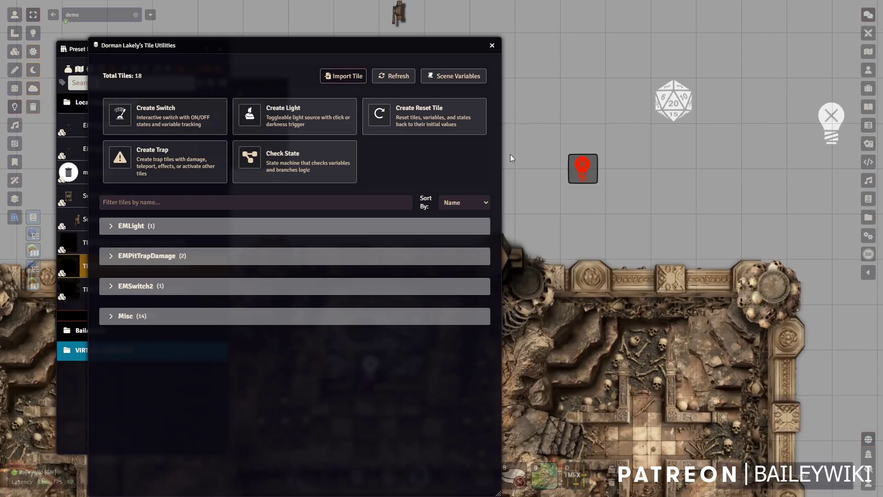
- As a token user, pan to the light tile and switch it on so the crypt glows
{"action": "left_click", "coordinate": [15, 14]}
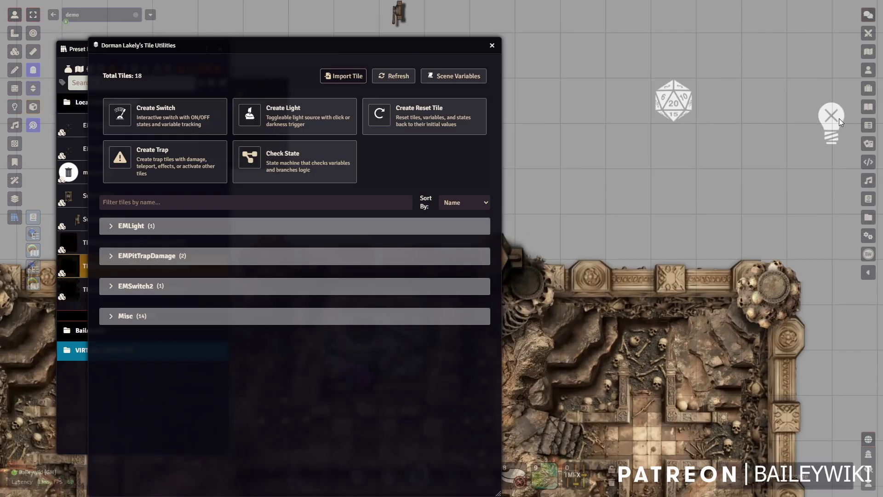
{"action": "left_click", "coordinate": [15, 109]}
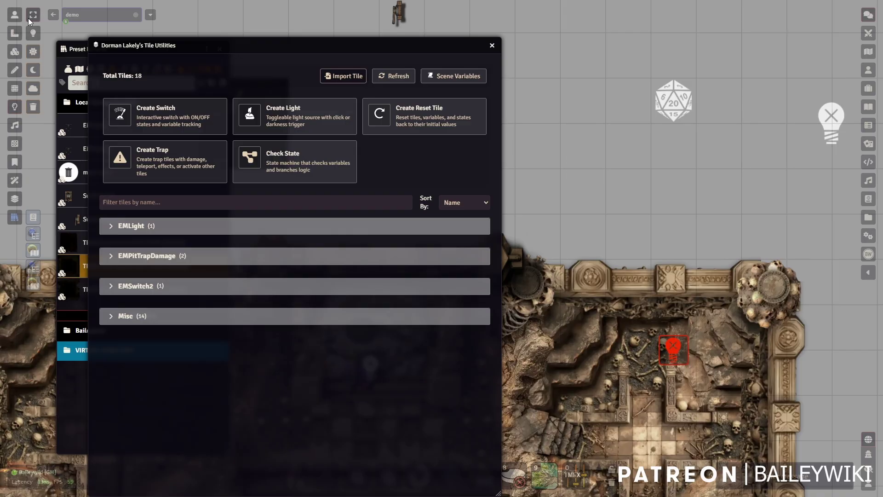
{"action": "left_click", "coordinate": [15, 15]}
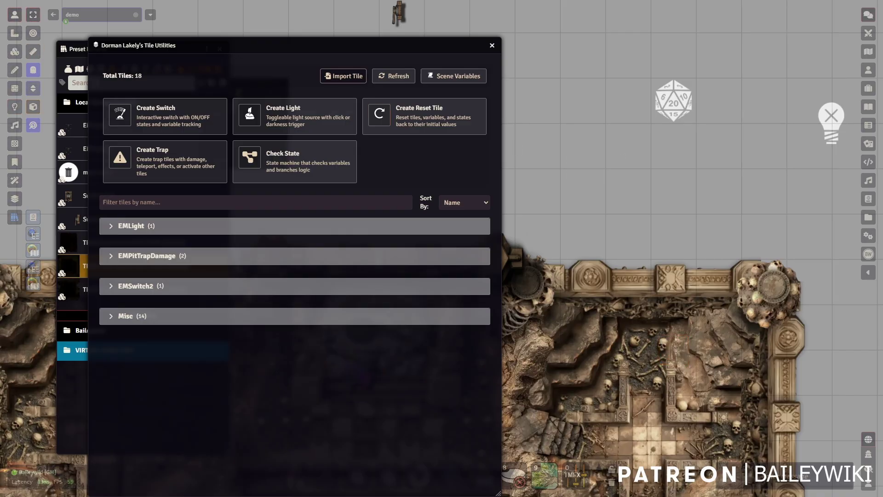
{"action": "left_click_drag", "start_coordinate": [836, 124], "coordinate": [775, 30]}
{"action": "left_click", "coordinate": [772, 26]}
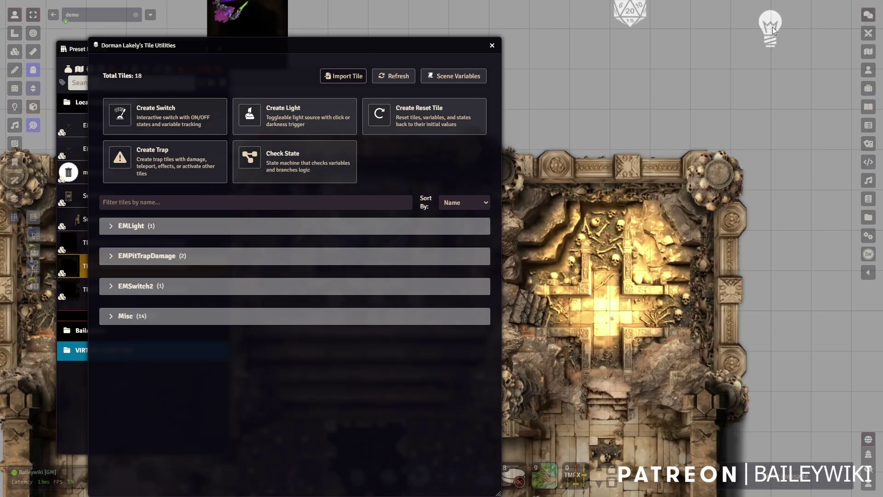
{"action": "left_click", "coordinate": [15, 51]}
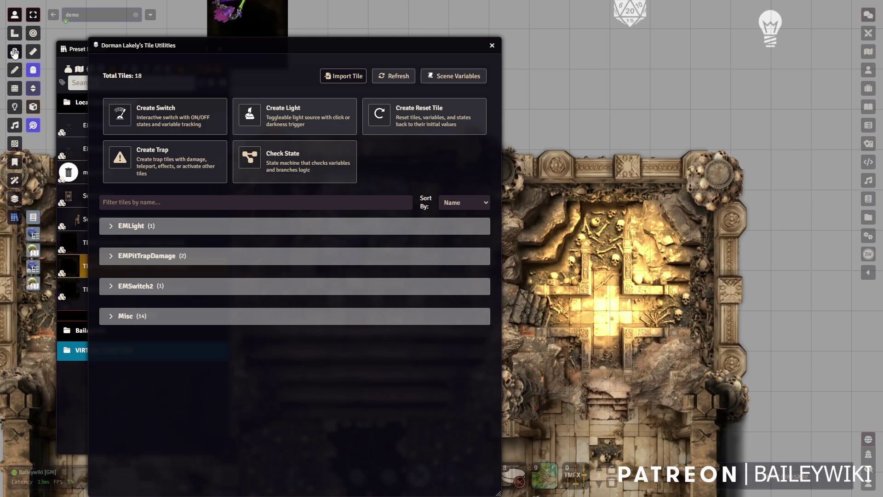
{"action": "right_click", "coordinate": [771, 28]}
{"action": "left_click", "coordinate": [772, 21]}
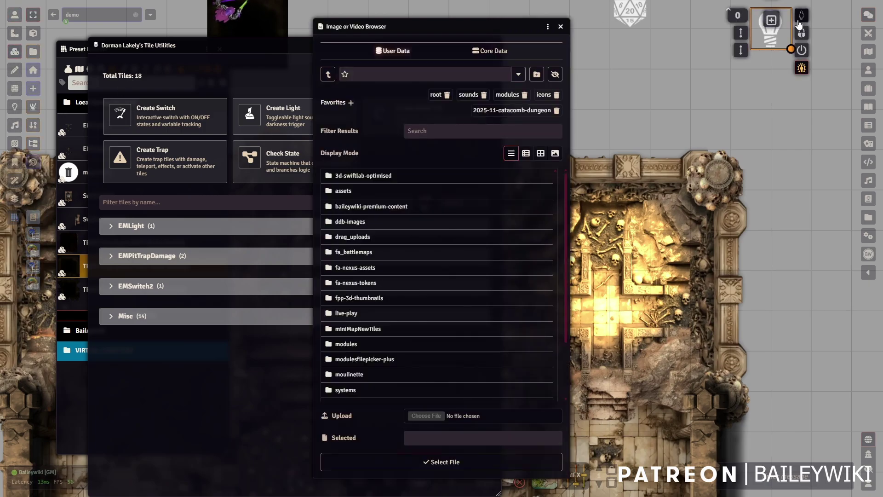
{"action": "left_click", "coordinate": [561, 27]}
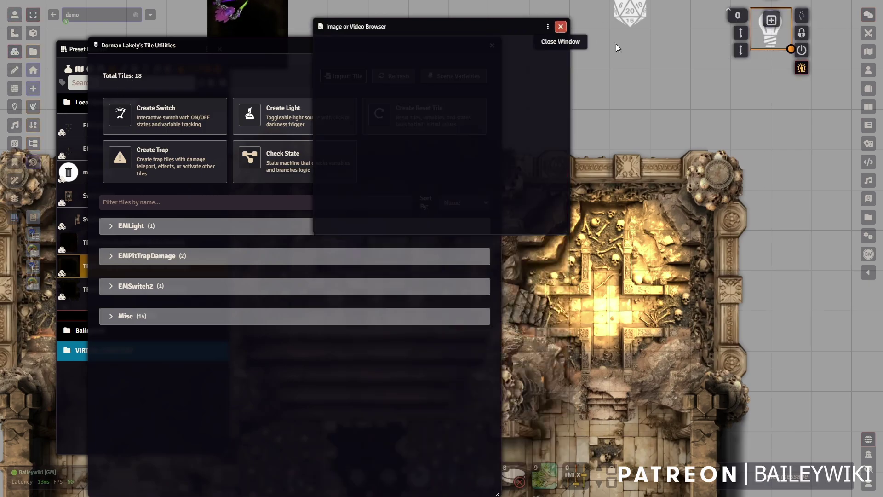
{"action": "double_click", "coordinate": [770, 43]}
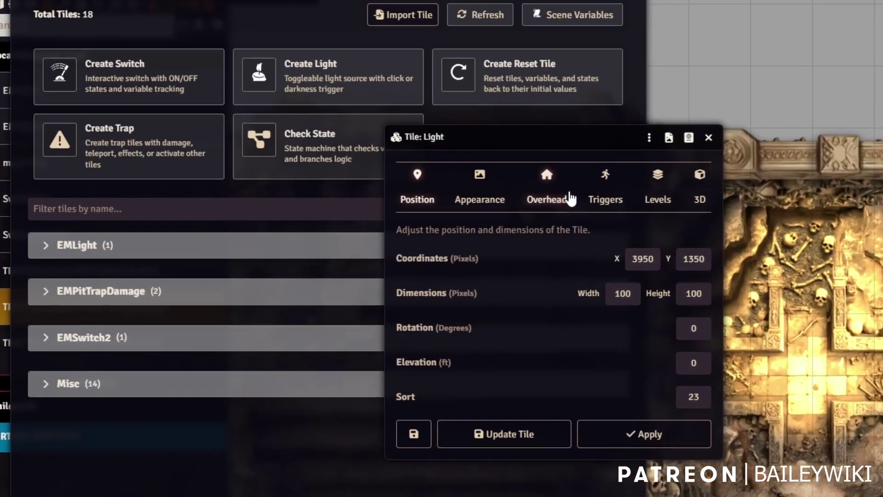
{"action": "left_click", "coordinate": [475, 196]}
{"action": "left_click", "coordinate": [447, 214]}
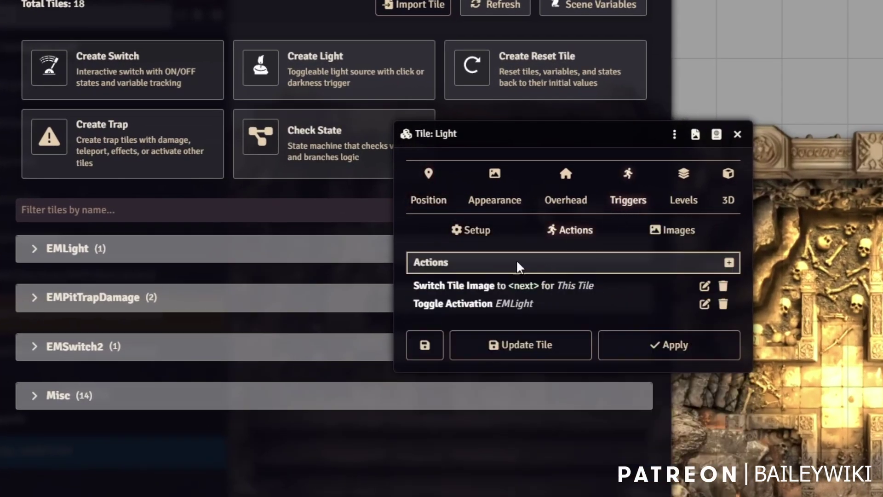
{"action": "left_click", "coordinate": [677, 242]}
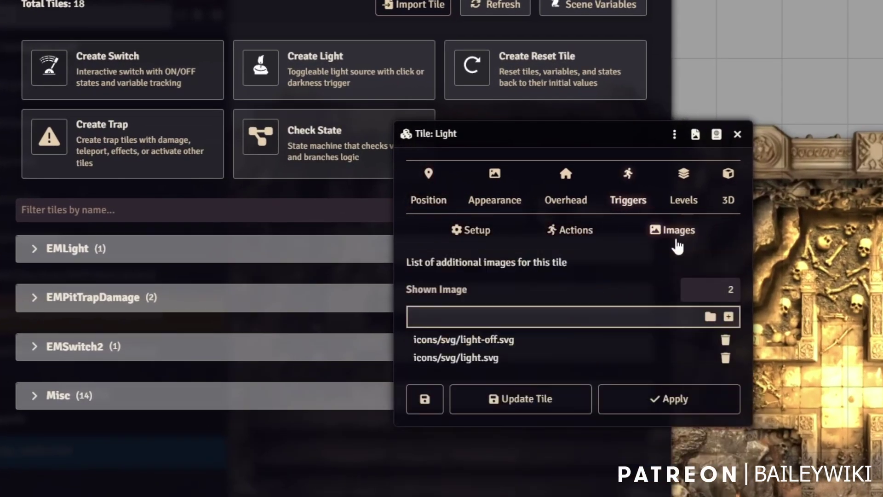
{"action": "left_click", "coordinate": [574, 231]}
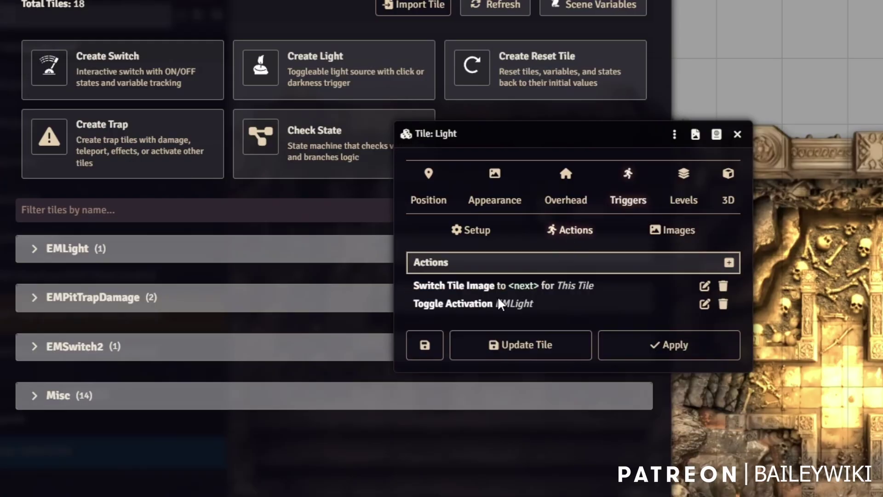
{"action": "left_click", "coordinate": [737, 134]}
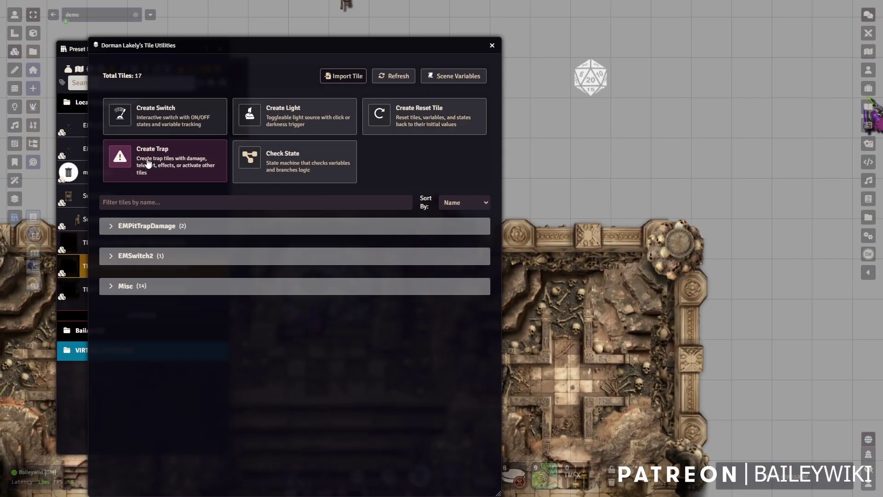
- Start a new Image Trap whose tile image hides when triggered
{"action": "left_click", "coordinate": [92, 145]}
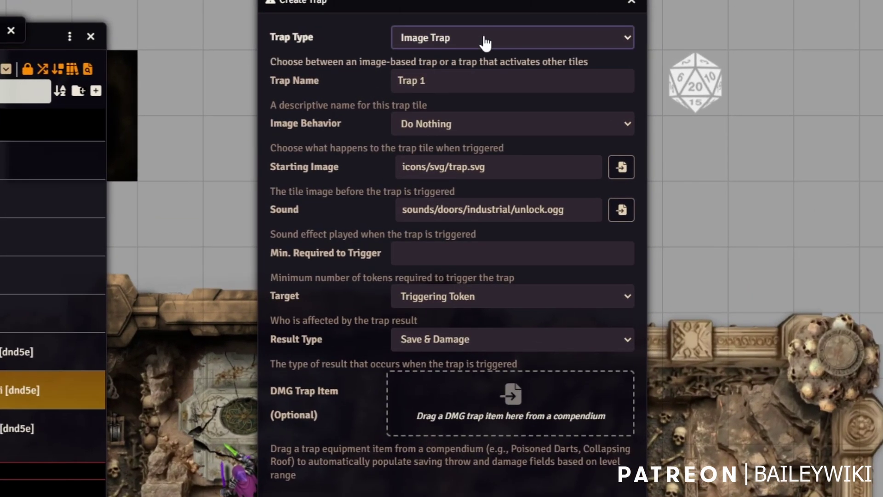
{"action": "left_click", "coordinate": [451, 51]}
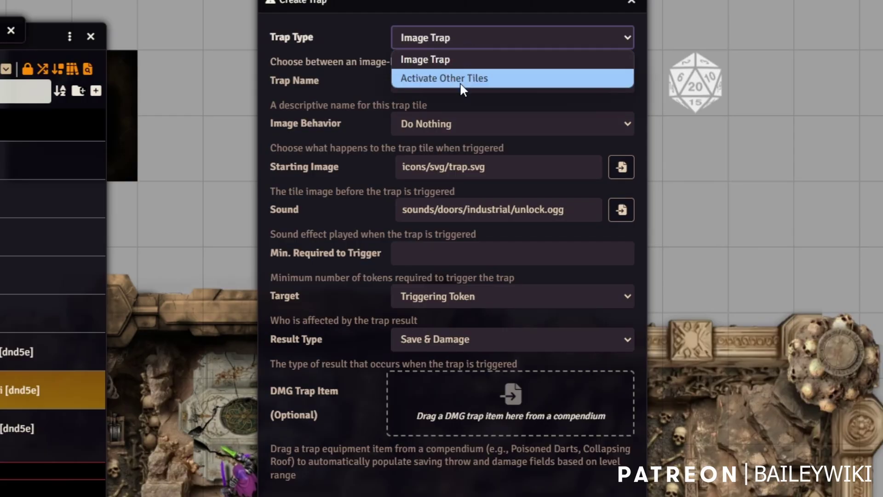
{"action": "left_click", "coordinate": [465, 59]}
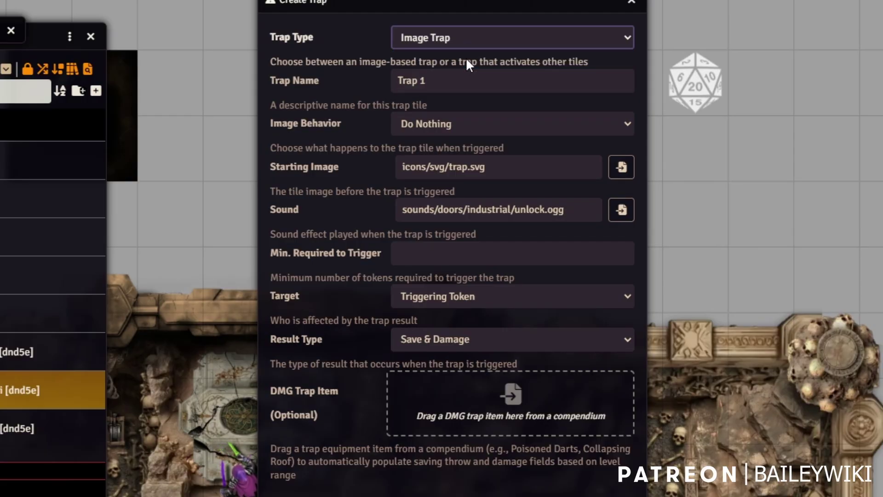
{"action": "left_click", "coordinate": [497, 126]}
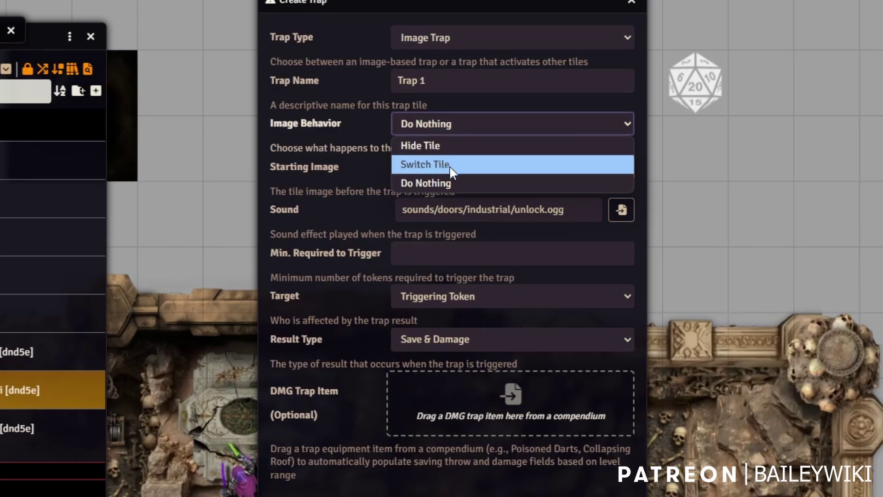
{"action": "left_click", "coordinate": [441, 184]}
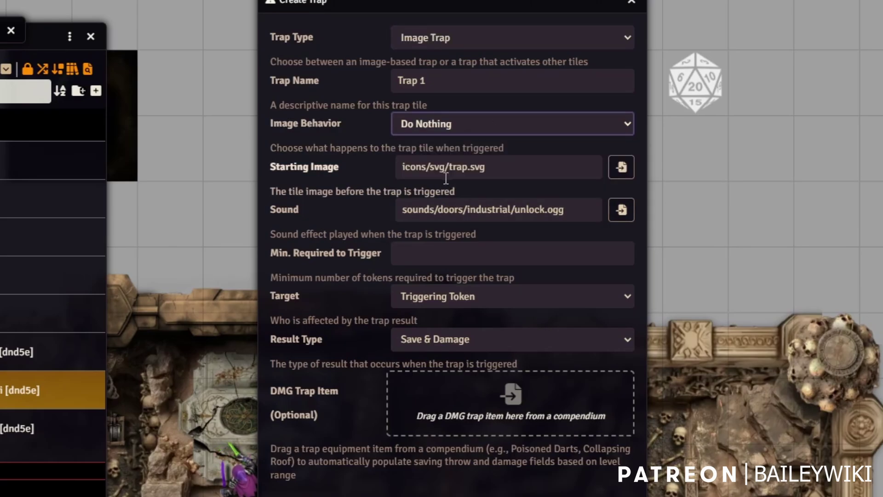
{"action": "left_click", "coordinate": [460, 131]}
{"action": "left_click", "coordinate": [432, 147]}
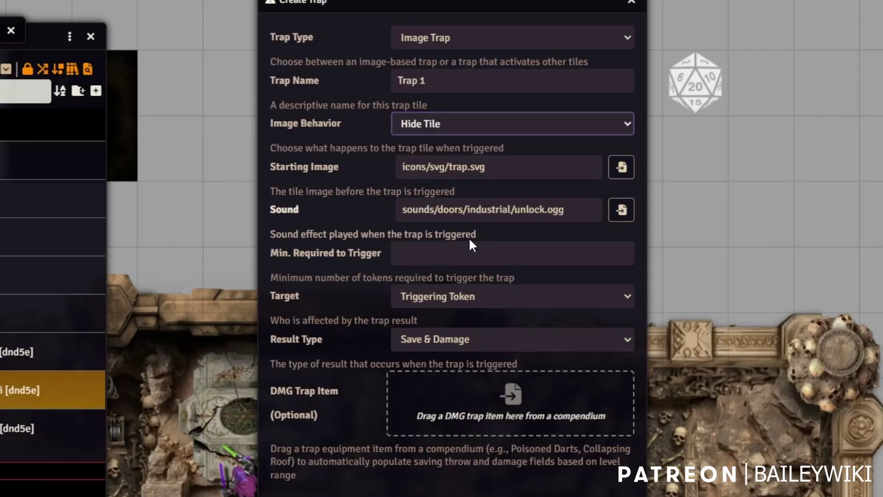
- Require 3 tokens to trigger, target Tokens Within Tile, and keep the Save & Damage result
{"action": "left_click", "coordinate": [432, 248]}
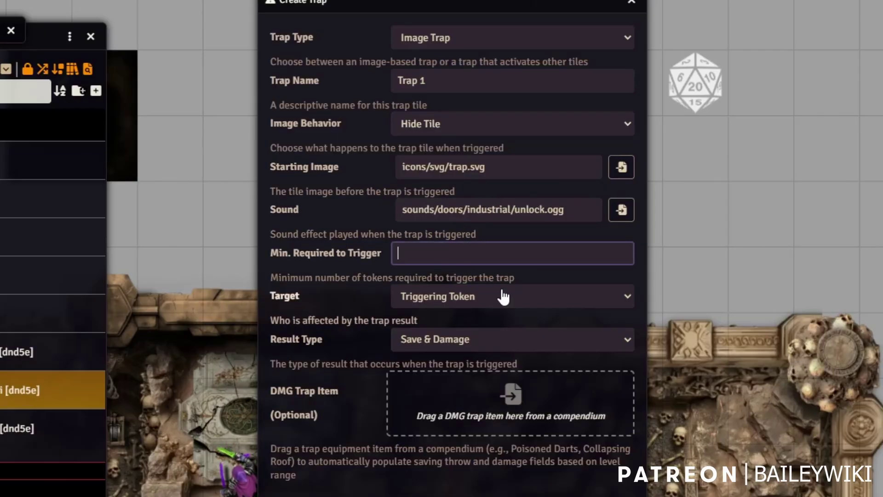
{"action": "type", "text": "3"}
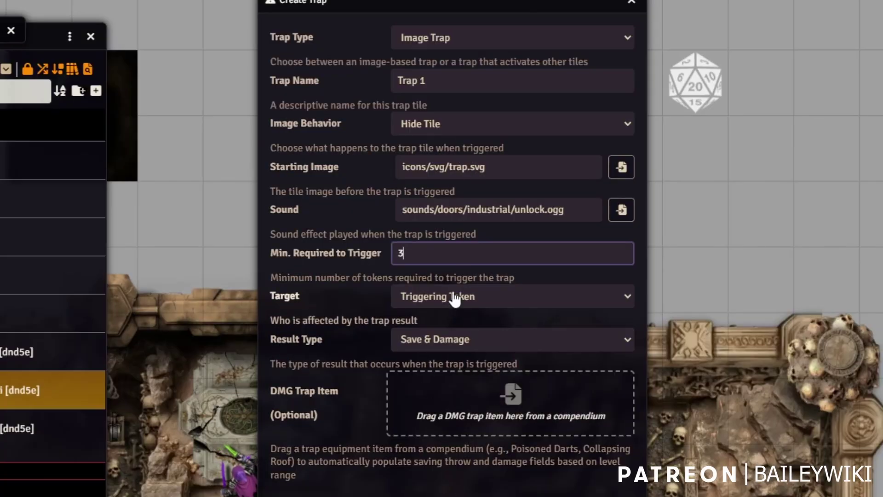
{"action": "left_click", "coordinate": [474, 299]}
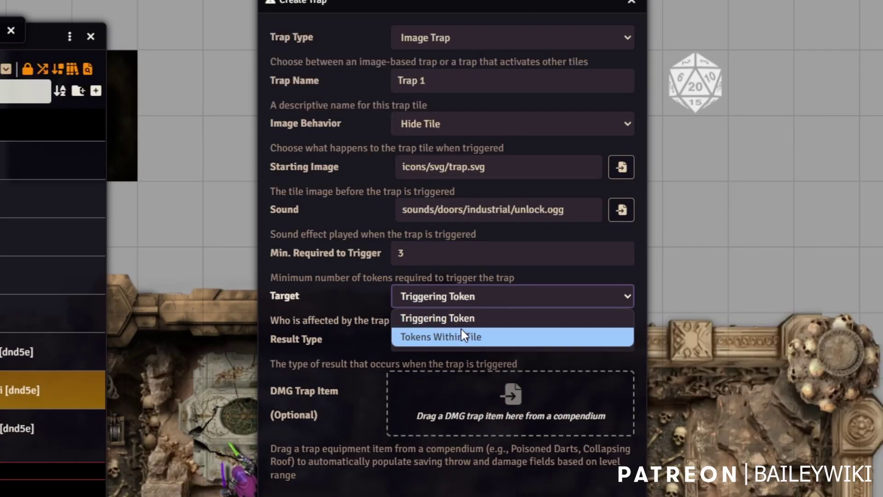
{"action": "left_click", "coordinate": [438, 337]}
{"action": "left_click", "coordinate": [490, 344]}
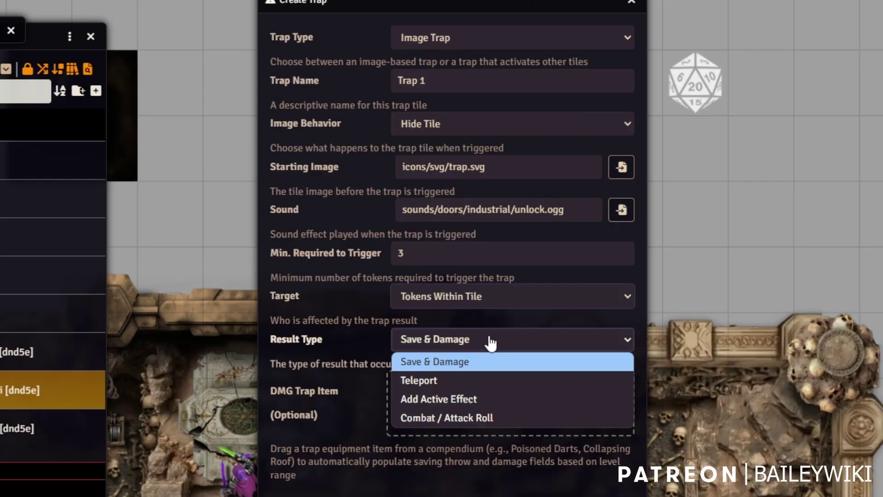
{"action": "left_click", "coordinate": [460, 361]}
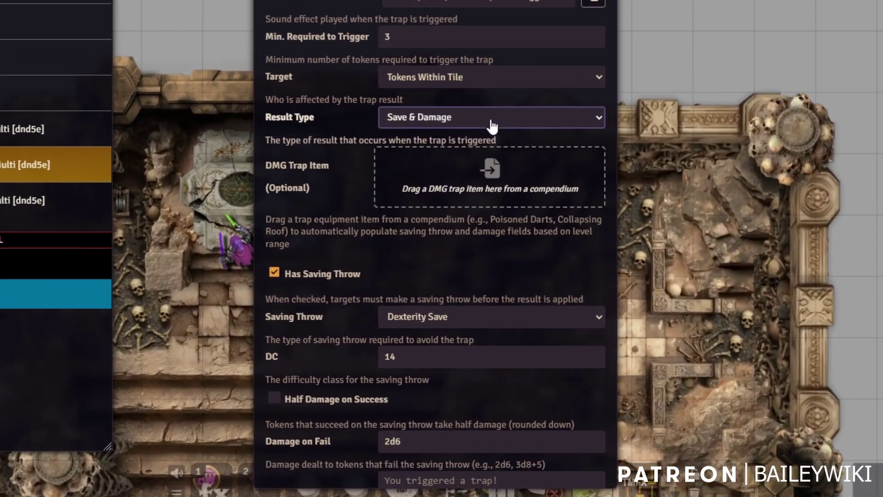
- Change Trap 1's result to Teleport with its destination at map position (4150, 1300)
{"action": "left_click", "coordinate": [460, 235]}
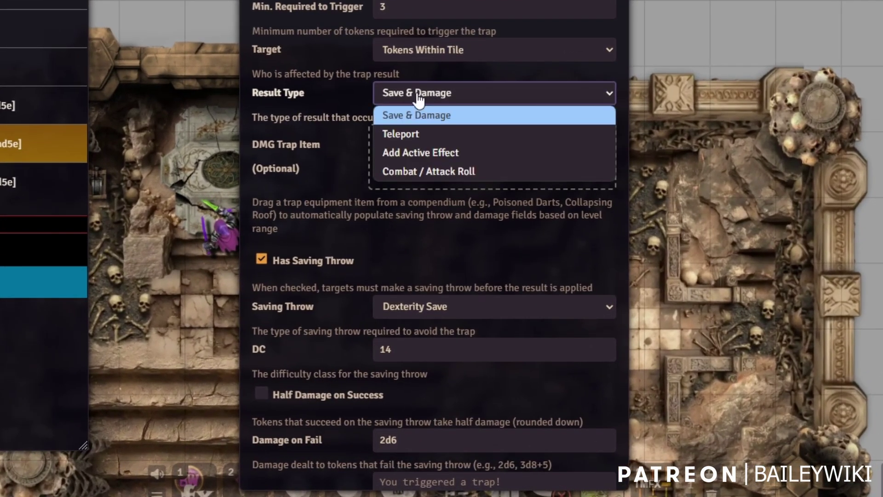
{"action": "left_click", "coordinate": [430, 171]}
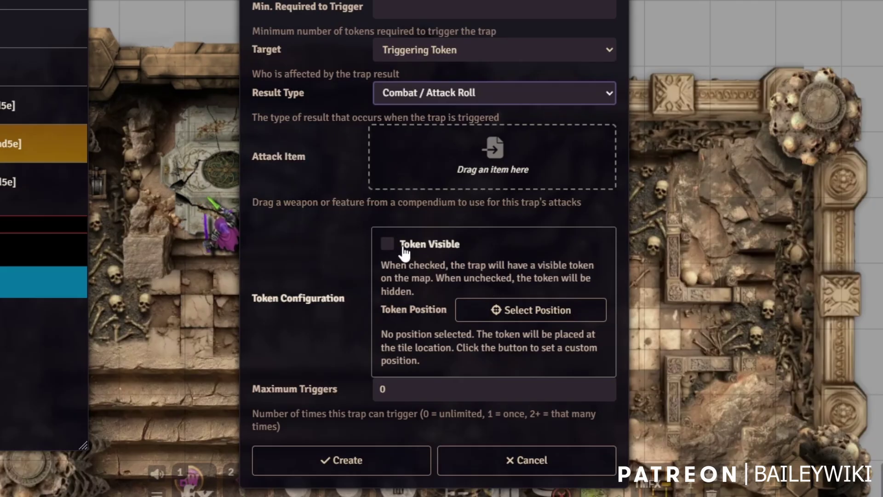
{"action": "left_click", "coordinate": [489, 92]}
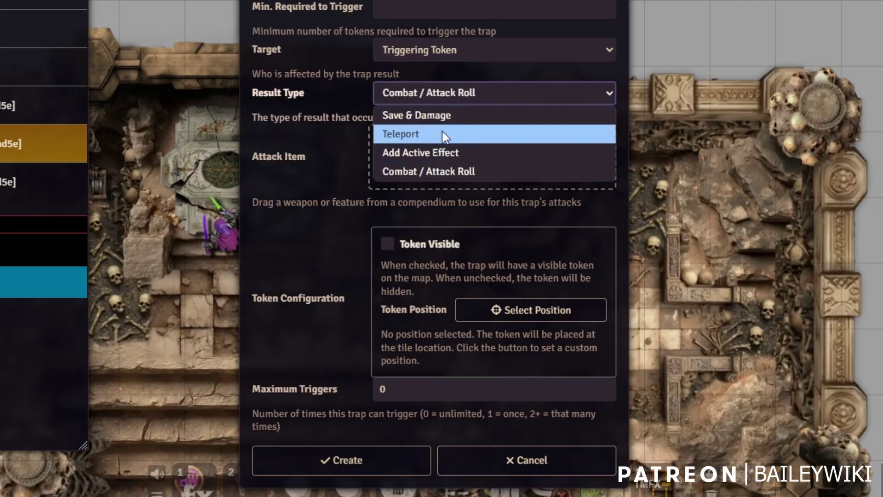
{"action": "left_click", "coordinate": [425, 134]}
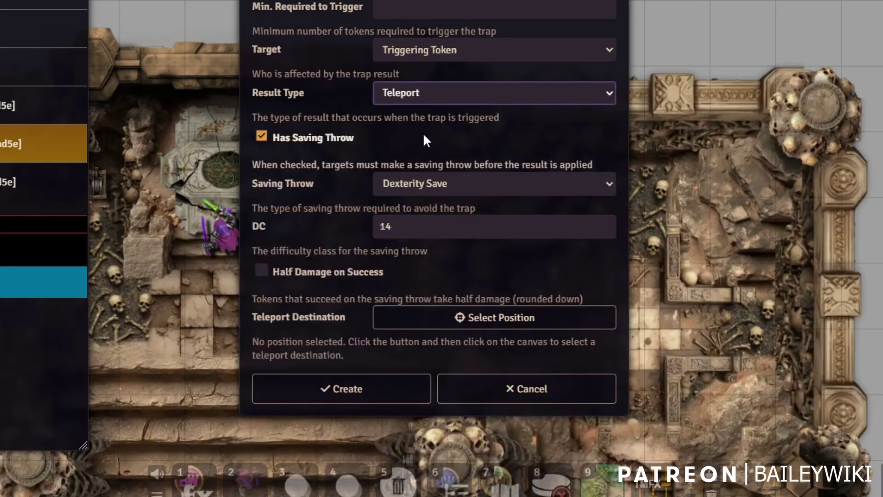
{"action": "left_click", "coordinate": [435, 96]}
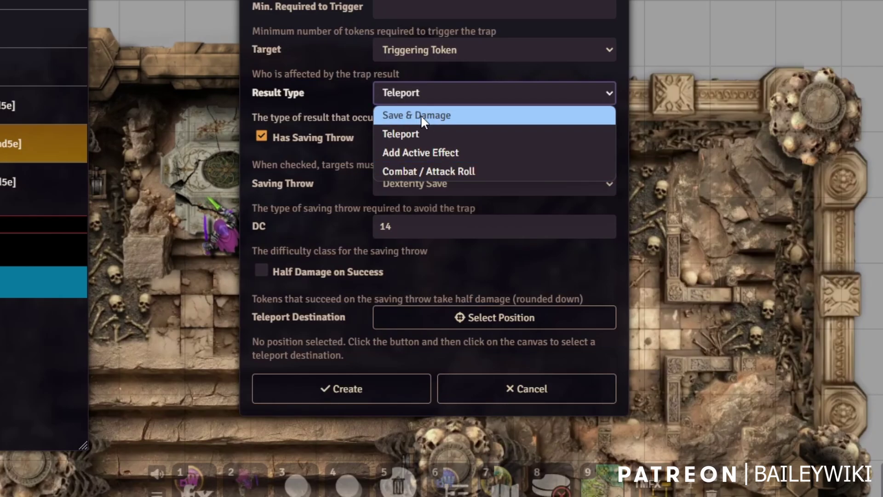
{"action": "left_click", "coordinate": [319, 78]}
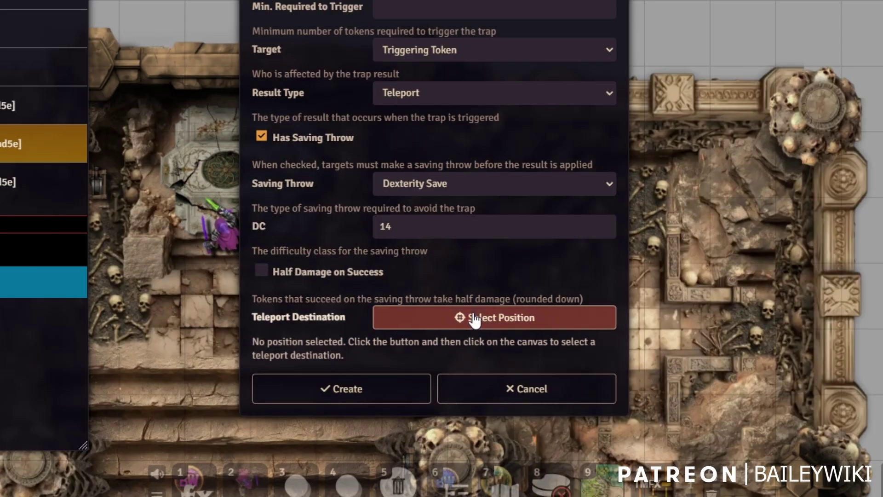
{"action": "left_click", "coordinate": [515, 317]}
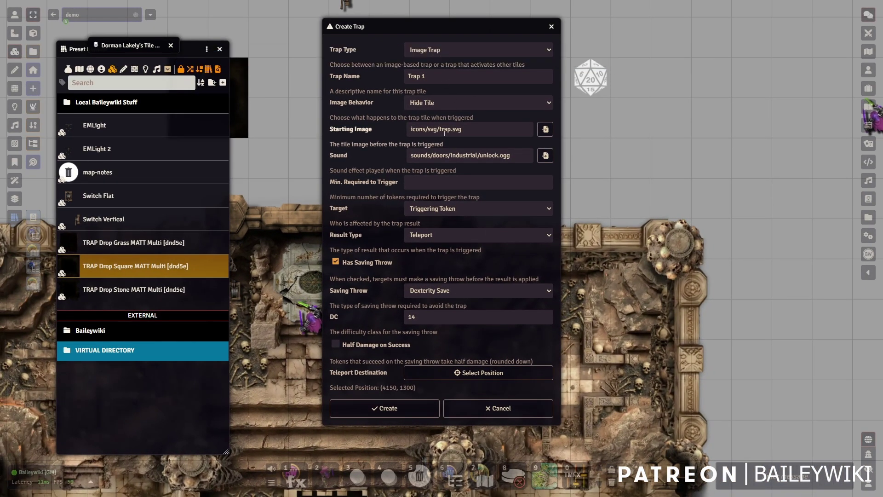
- Discard the Create Trap form, close the preset browser, and return to Tile Controls
{"action": "left_click", "coordinate": [552, 29]}
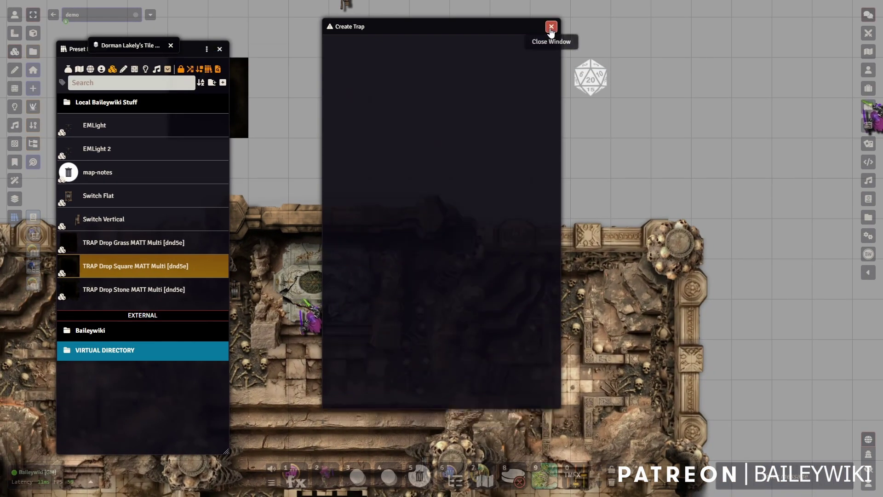
{"action": "left_click", "coordinate": [219, 49]}
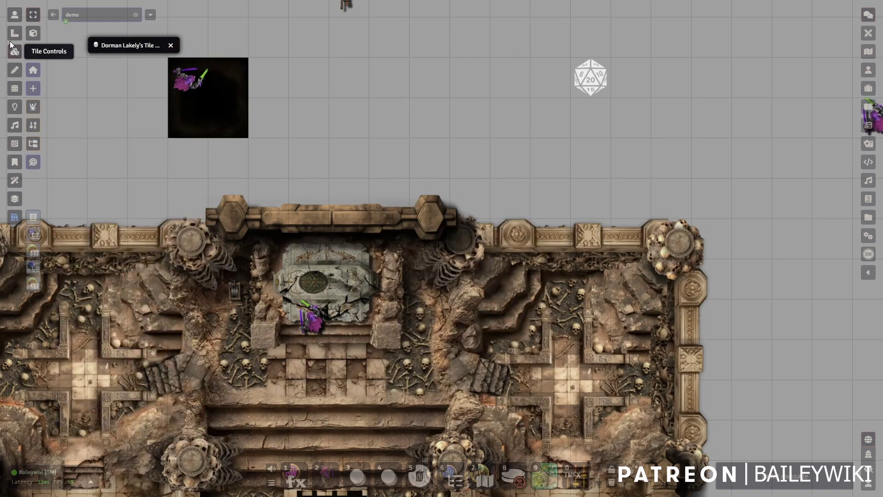
{"action": "left_click", "coordinate": [15, 51]}
{"action": "key", "text": "Left"}
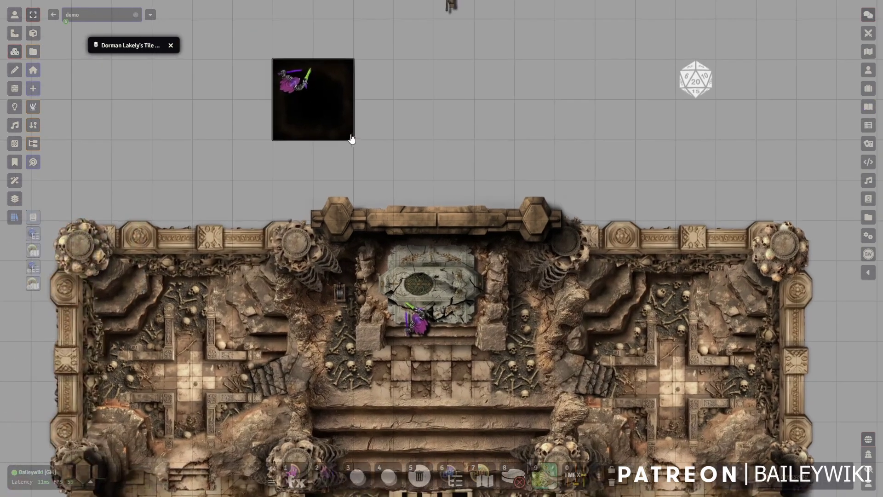
- Inspect the Pit Trap tile's actions, including the wood-break-01.ogg Play Sound File, then close it
{"action": "double_click", "coordinate": [352, 139]}
{"action": "left_click", "coordinate": [476, 191]}
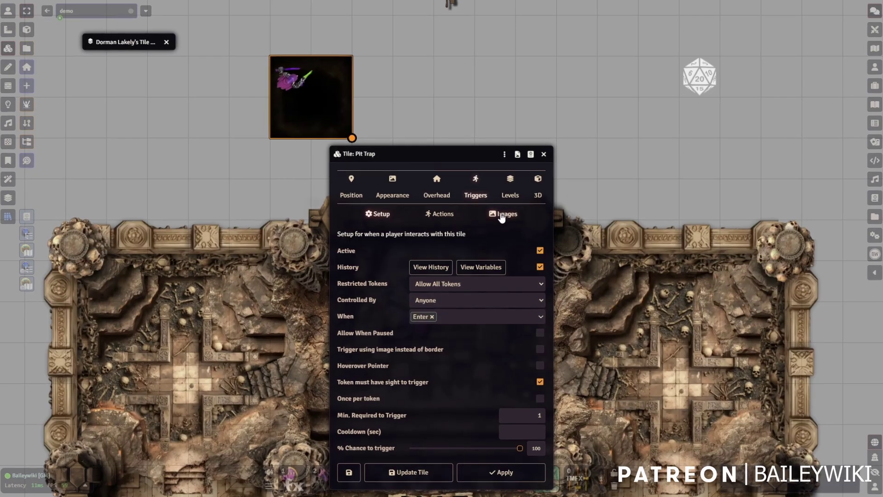
{"action": "left_click", "coordinate": [503, 214]}
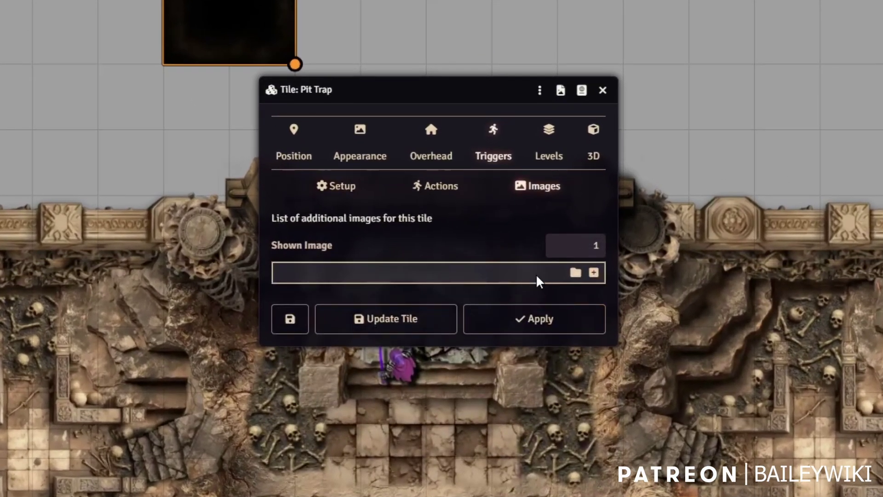
{"action": "left_click", "coordinate": [437, 194]}
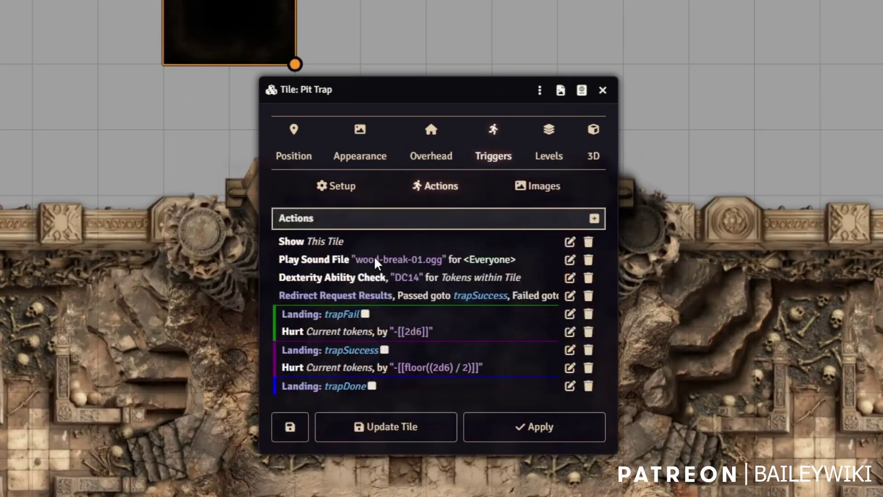
{"action": "left_click", "coordinate": [570, 261]}
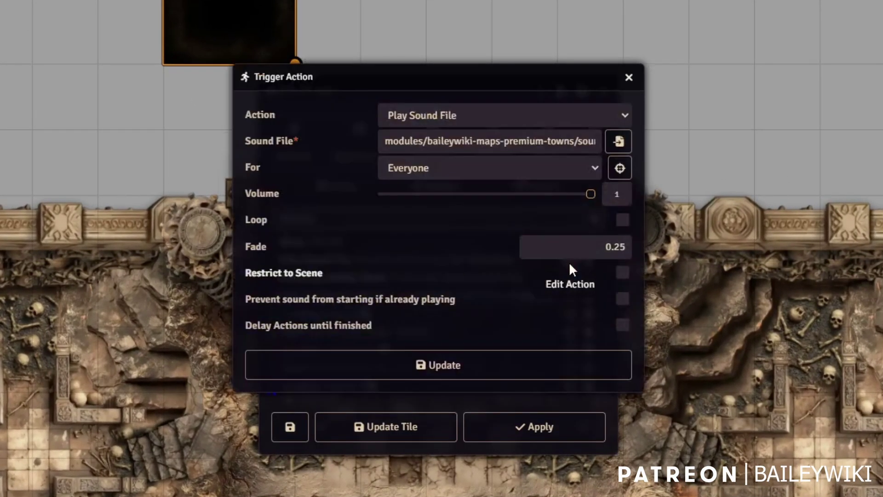
{"action": "left_click", "coordinate": [629, 78]}
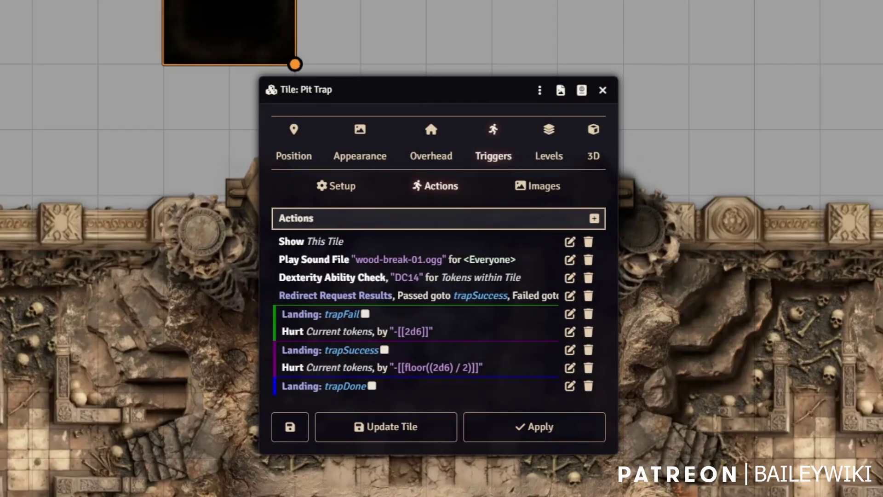
{"action": "left_click", "coordinate": [602, 90]}
- Give the Pit Trap its dirt-texture image, recheck its images and actions, then select the map tile
{"action": "right_click", "coordinate": [290, 20]}
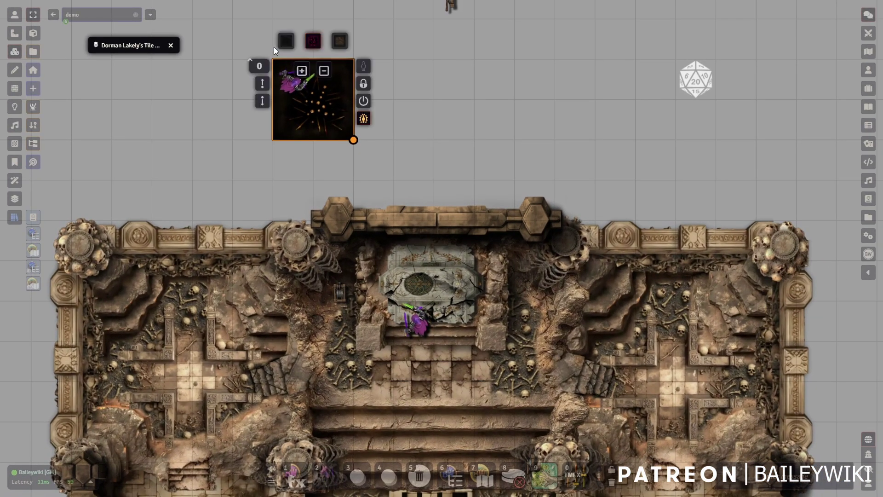
{"action": "left_click", "coordinate": [340, 40]}
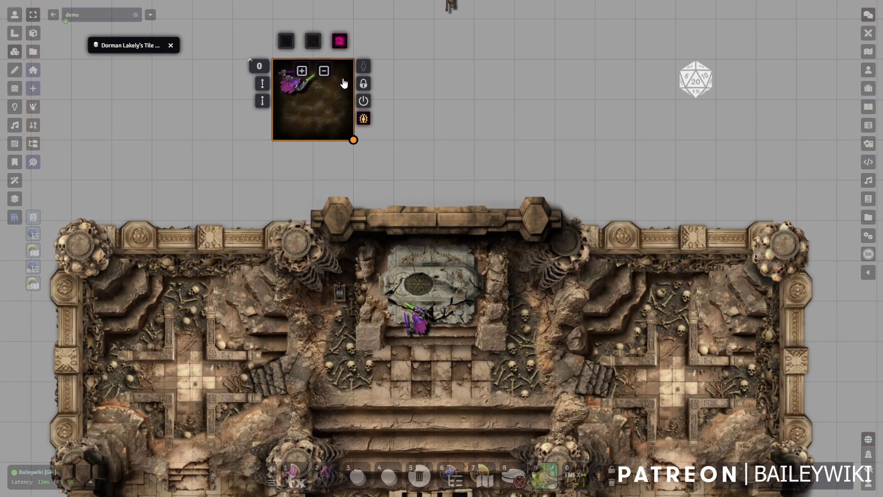
{"action": "double_click", "coordinate": [344, 83]}
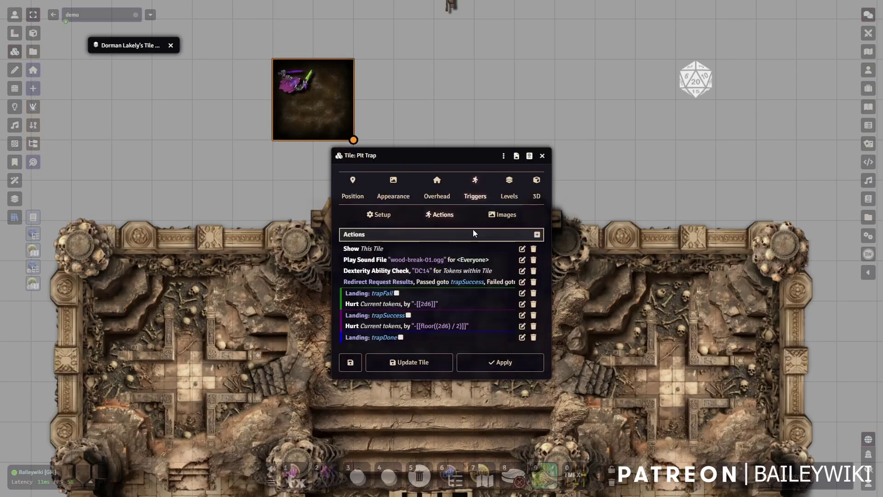
{"action": "left_click", "coordinate": [506, 216]}
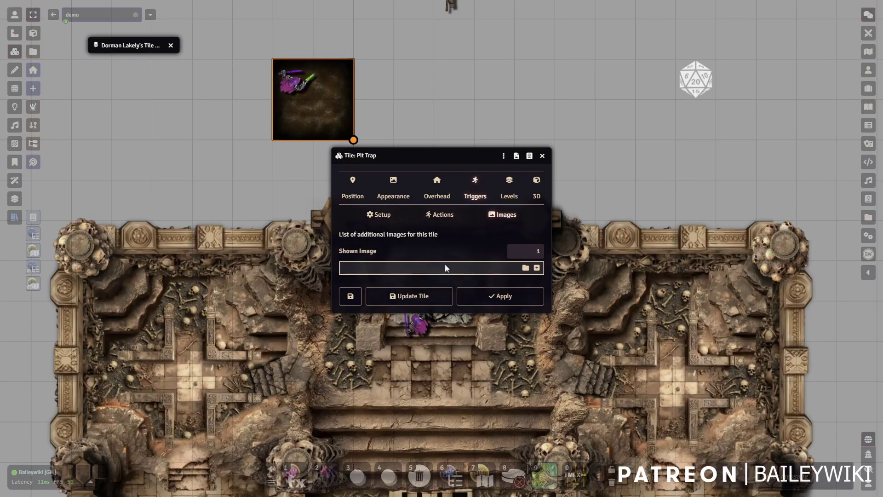
{"action": "left_click", "coordinate": [440, 214]}
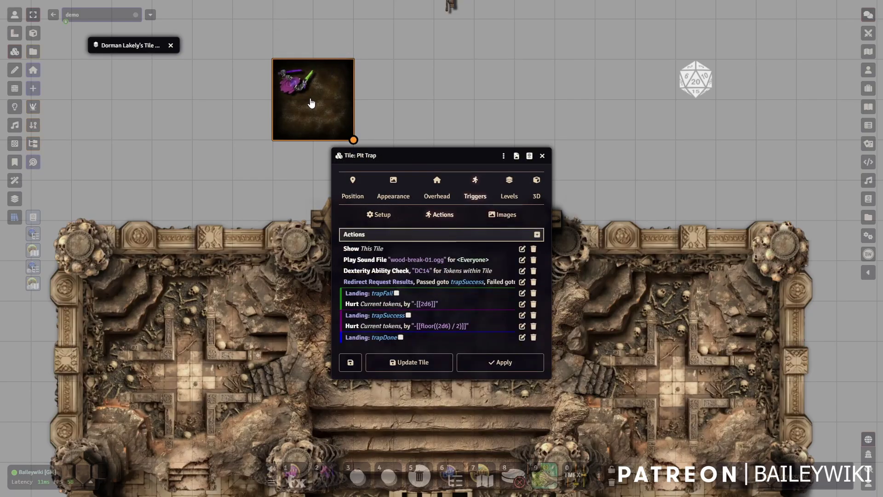
{"action": "left_click", "coordinate": [502, 216]}
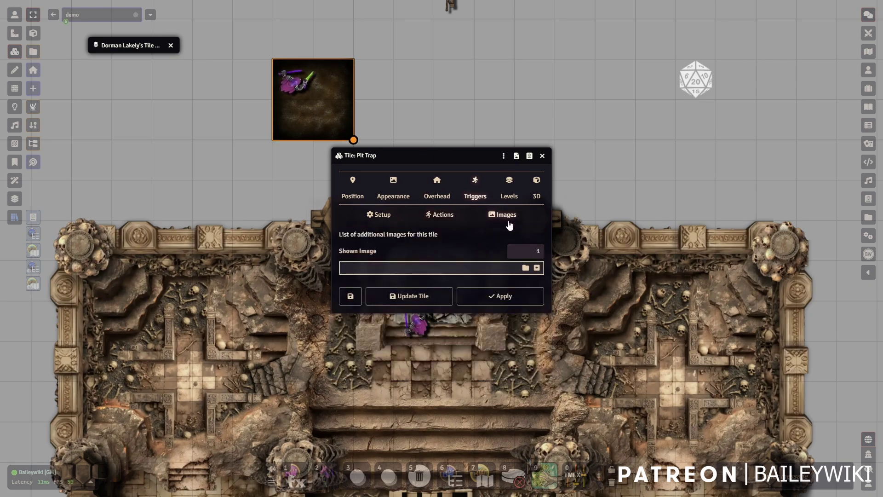
{"action": "left_click", "coordinate": [441, 216]}
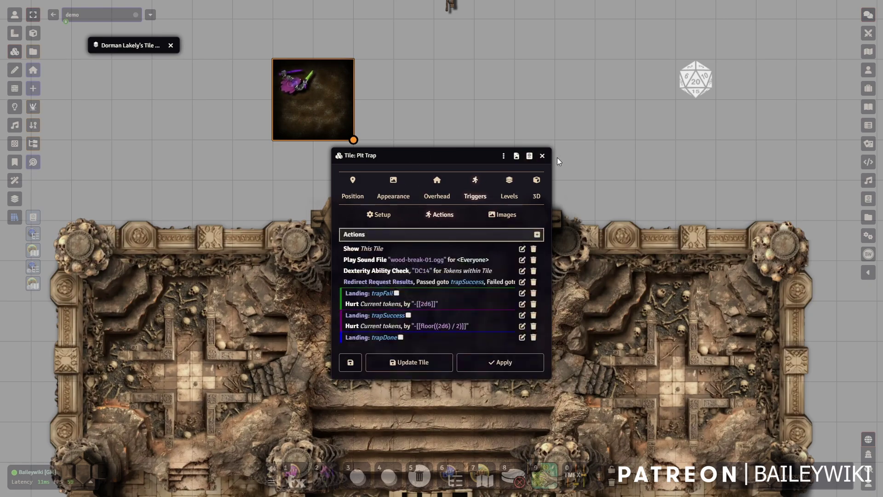
{"action": "left_click", "coordinate": [542, 155]}
{"action": "left_click", "coordinate": [535, 311]}
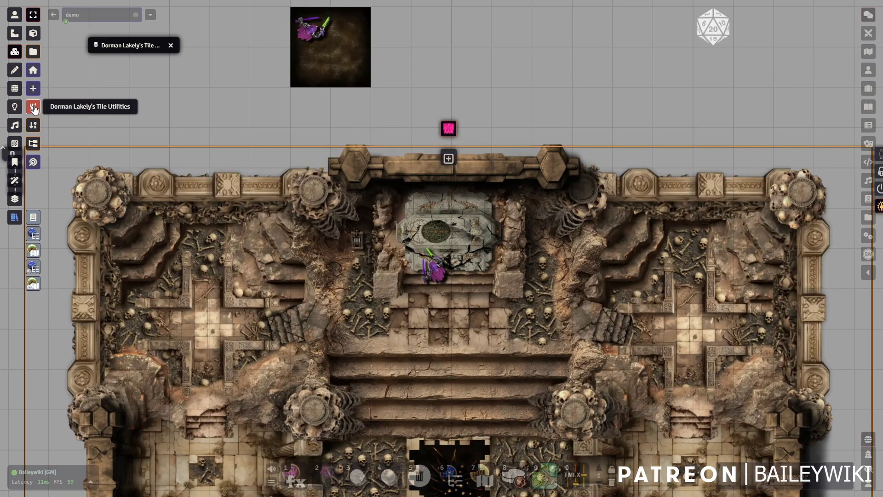
- Zoom to the catacomb entrance and select the 200×200 pit trap tile at 2895, 2375
{"action": "scroll", "coordinate": [553, 112], "scroll_direction": "down", "scroll_amount": 1}
{"action": "scroll", "coordinate": [552, 113], "scroll_direction": "down", "scroll_amount": 3}
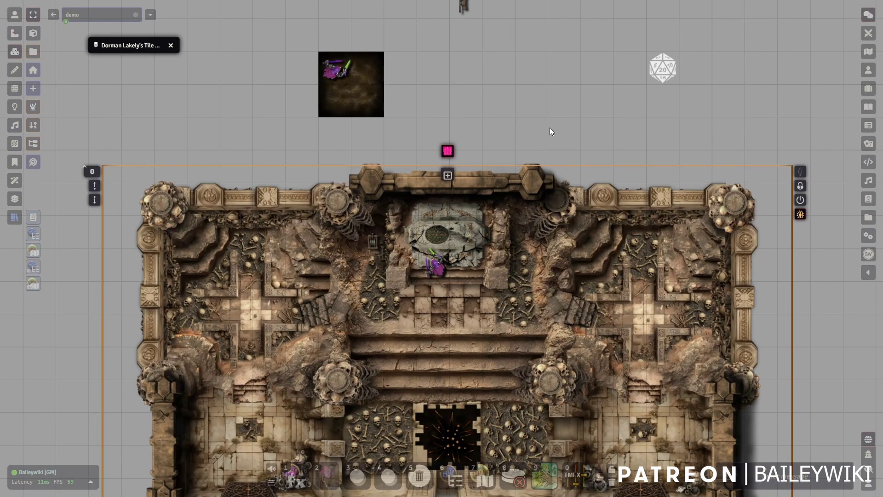
{"action": "key", "text": "Up"}
{"action": "key", "text": "Up"}
{"action": "key", "text": "Up"}
{"action": "left_click", "coordinate": [15, 33]}
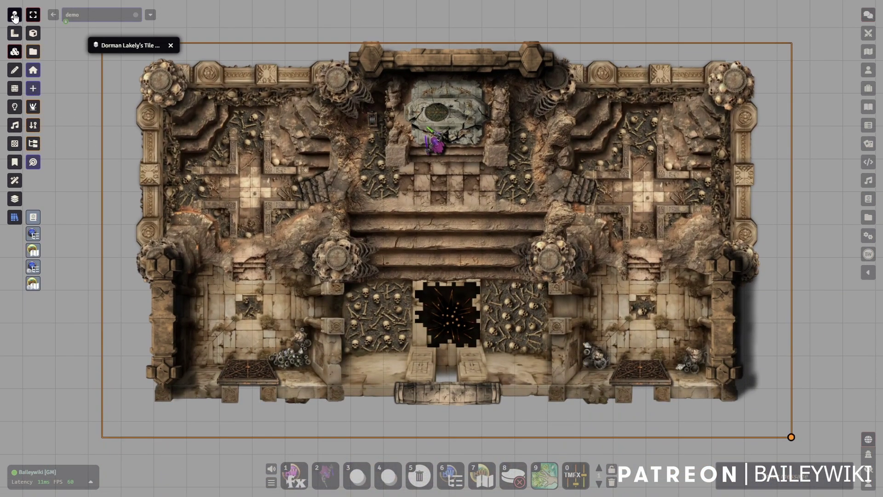
{"action": "scroll", "coordinate": [446, 236], "scroll_direction": "up", "scroll_amount": 3}
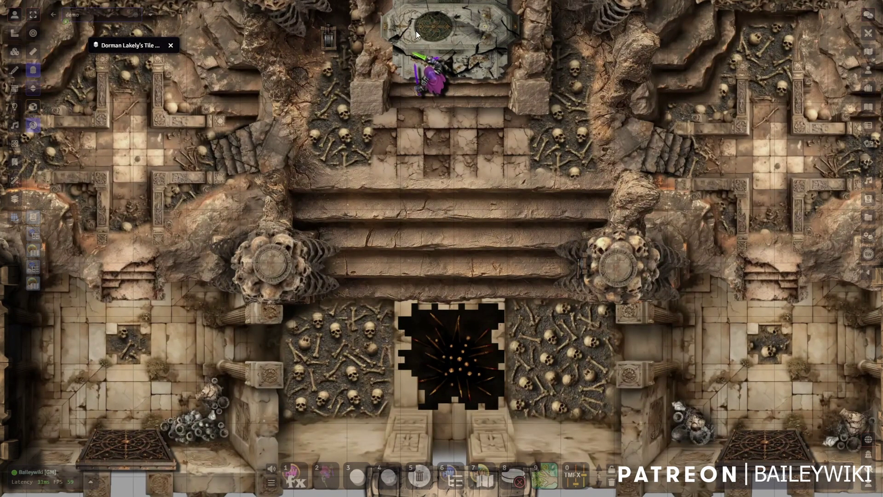
{"action": "left_click", "coordinate": [15, 51]}
{"action": "double_click", "coordinate": [474, 364]}
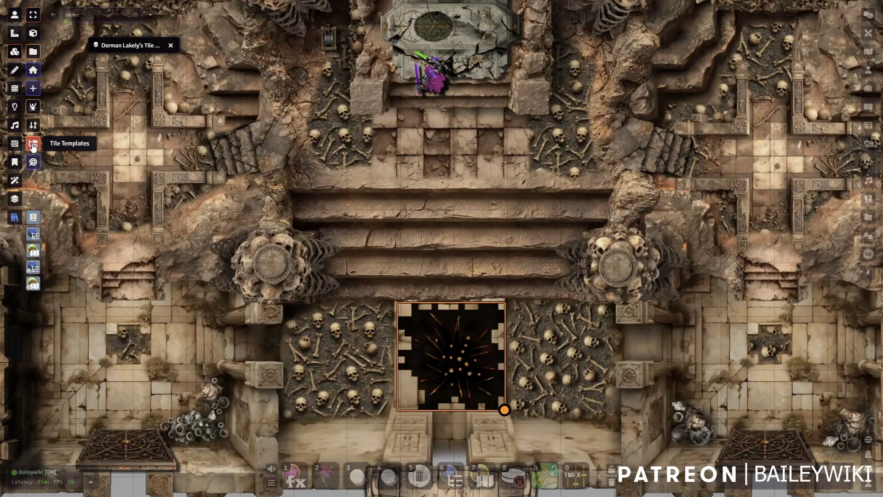
- Open Tile Utilities and list the 'demo' scene variables switch_1 and switch_2, both OFF
{"action": "left_click", "coordinate": [32, 107]}
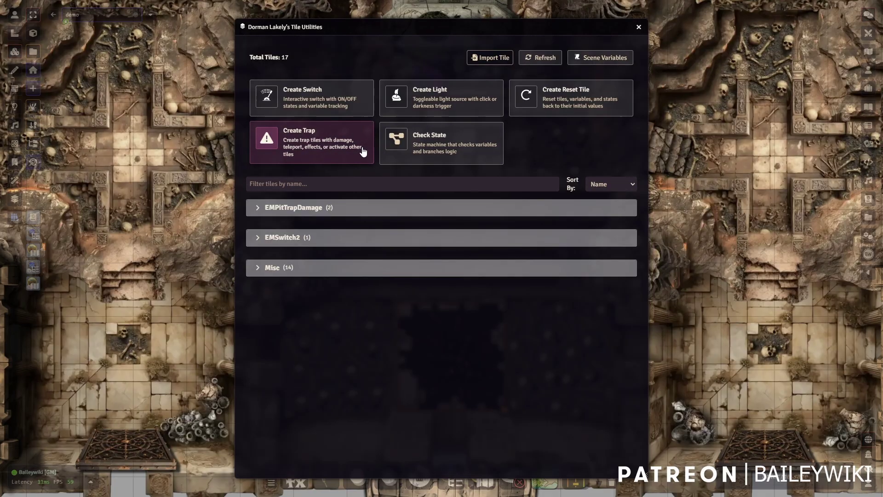
{"action": "left_click", "coordinate": [600, 58]}
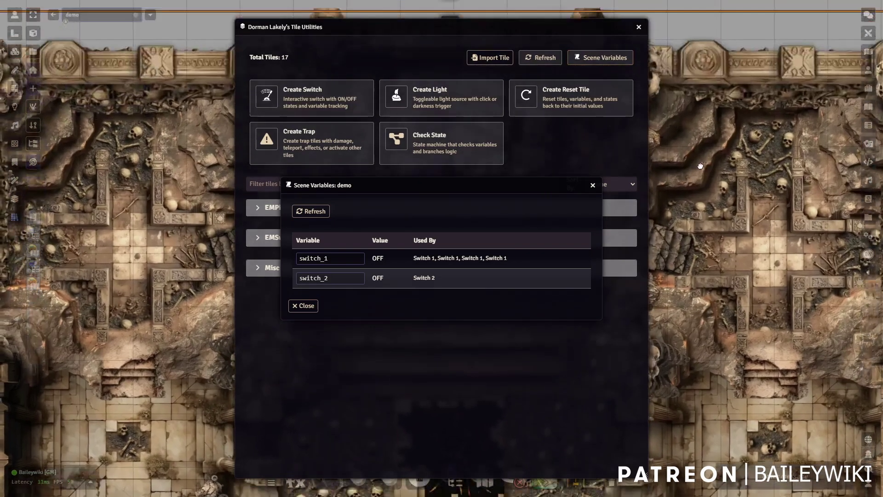
- Create Trap 1 with default Image Trap settings and drag it onto the map's right side
{"action": "scroll", "coordinate": [732, 123], "scroll_direction": "down", "scroll_amount": 2}
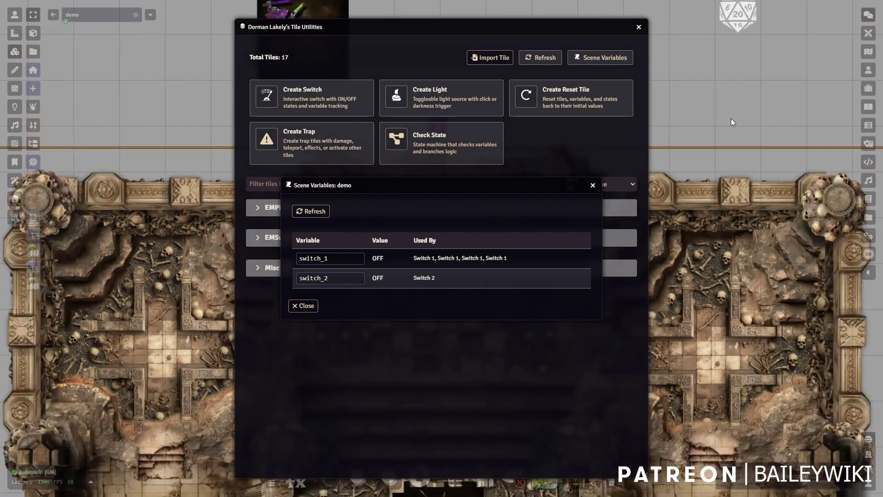
{"action": "left_click", "coordinate": [302, 146]}
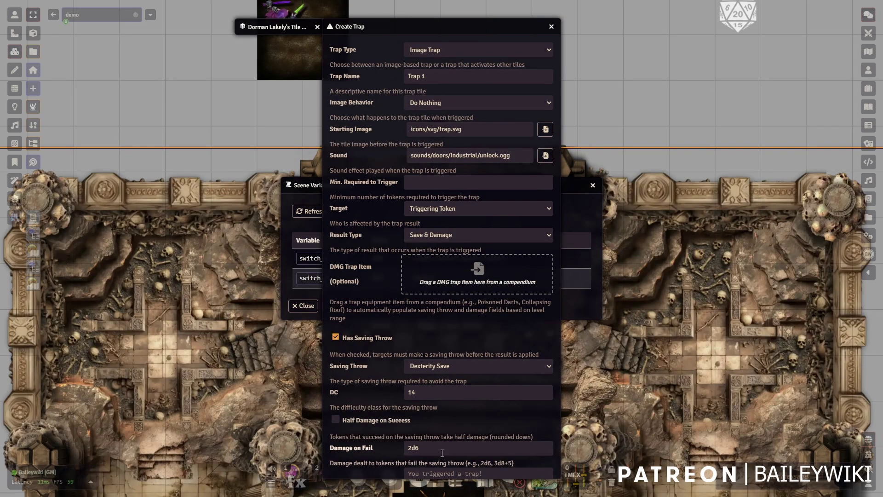
{"action": "scroll", "coordinate": [437, 451], "scroll_direction": "down", "scroll_amount": 2}
{"action": "left_click", "coordinate": [407, 461]}
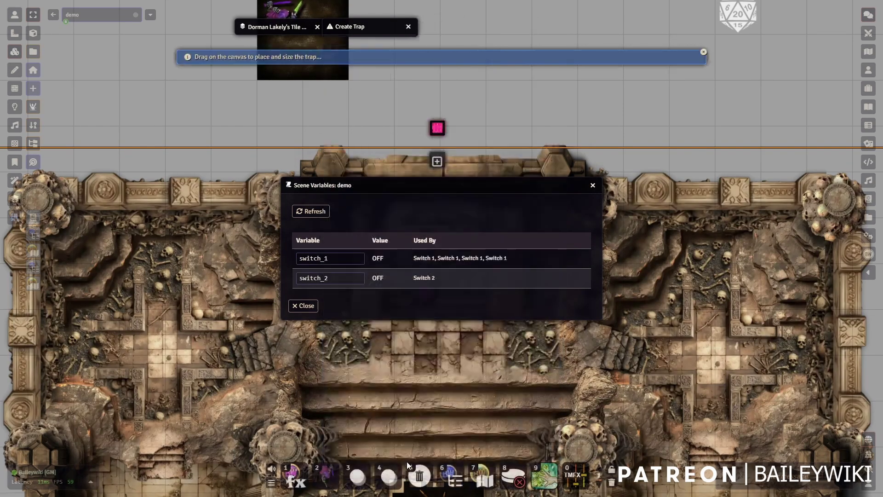
{"action": "left_click_drag", "start_coordinate": [649, 245], "coordinate": [733, 333]}
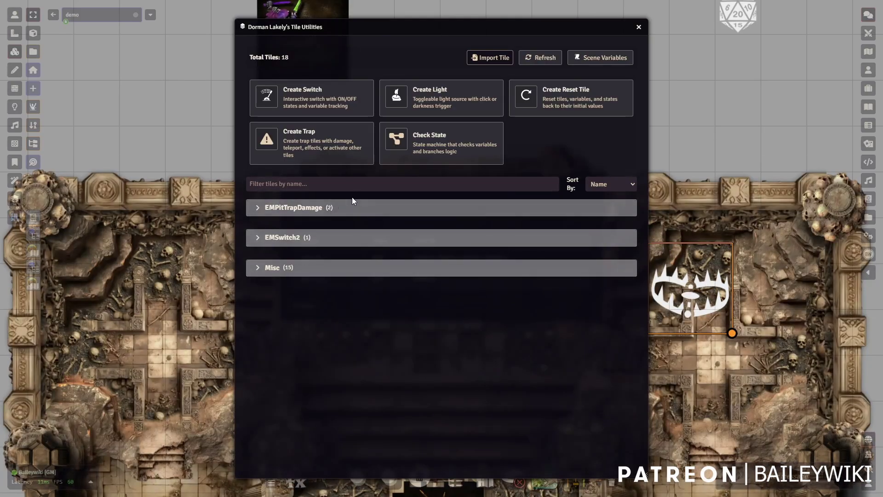
- Expand the EMPitTrapDamage and EMSwitch2 groups, then start a Check State tile watching Switch 1
{"action": "left_click", "coordinate": [259, 208]}
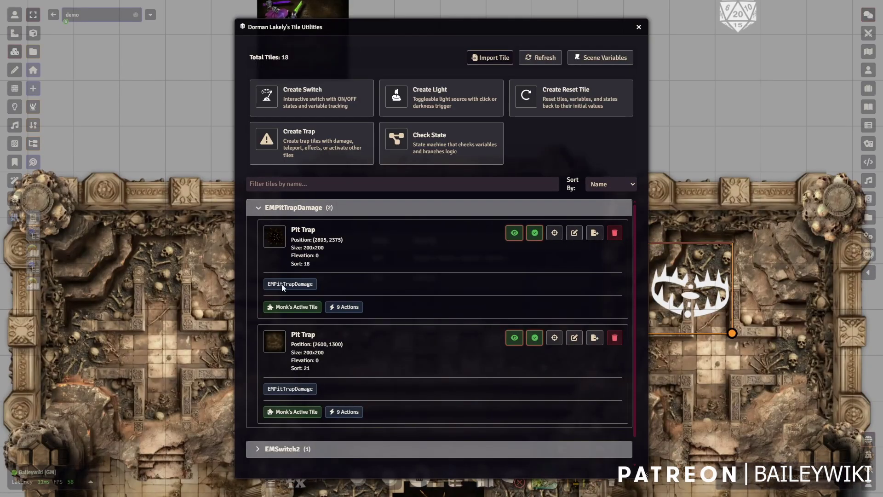
{"action": "left_click", "coordinate": [555, 233]}
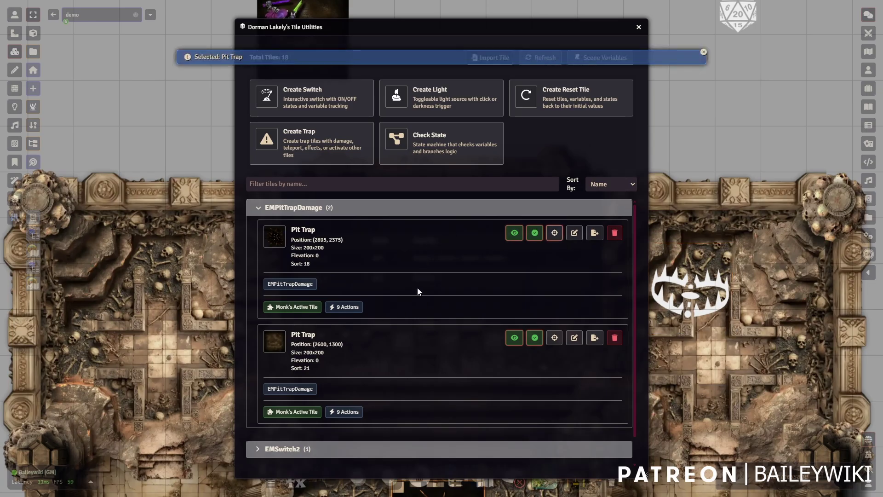
{"action": "scroll", "coordinate": [355, 409], "scroll_direction": "down", "scroll_amount": 1}
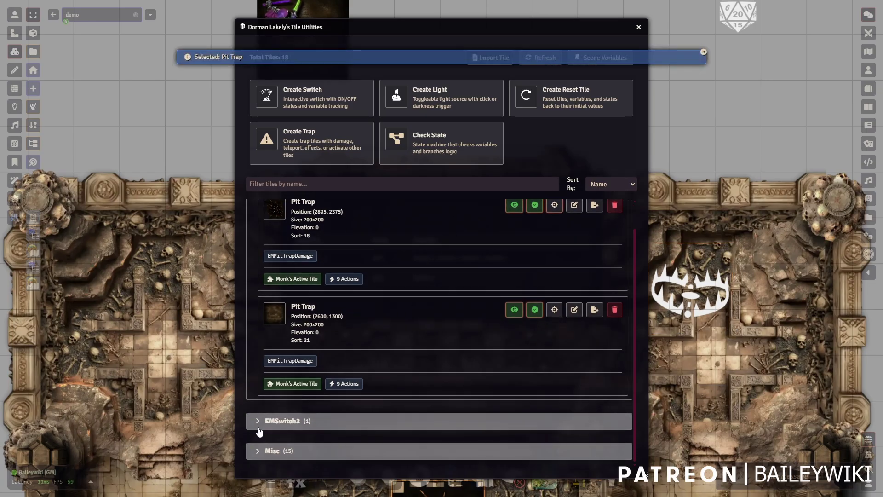
{"action": "left_click", "coordinate": [277, 420]}
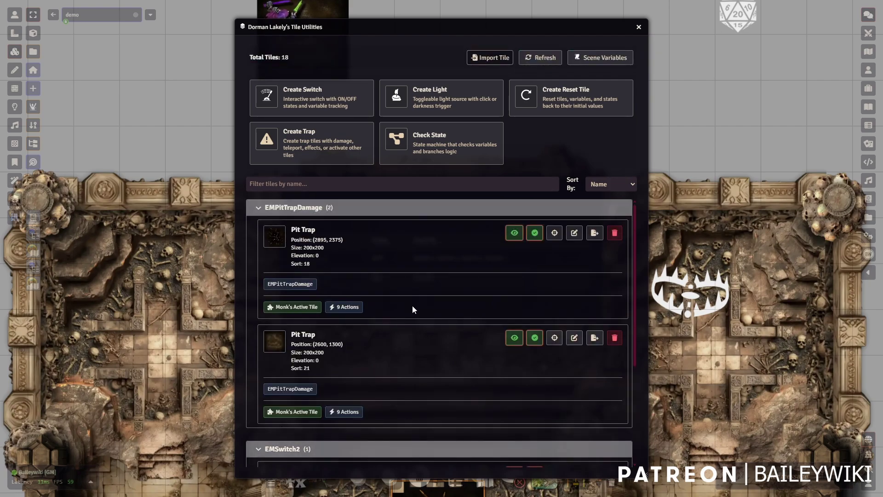
{"action": "left_click", "coordinate": [479, 148]}
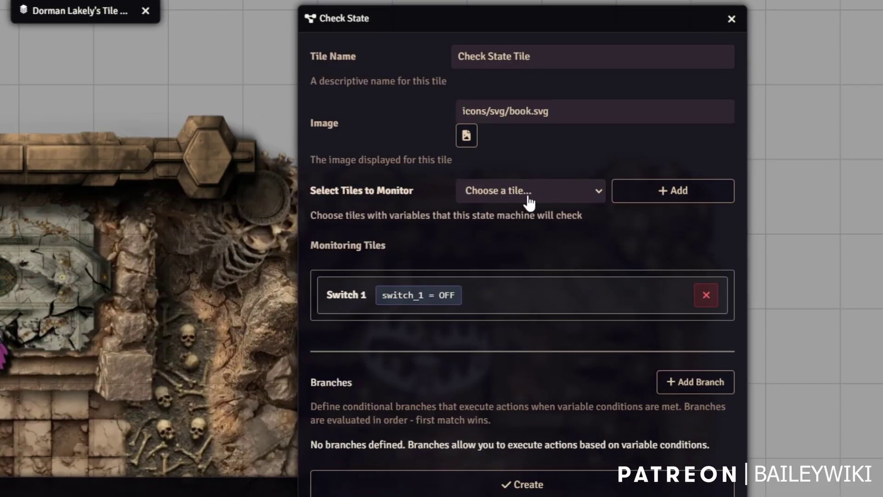
- Add Switch 2 (switch_2 = OFF) as a monitored tile, then close the scene variables list
{"action": "left_click", "coordinate": [556, 139]}
{"action": "left_click", "coordinate": [534, 306]}
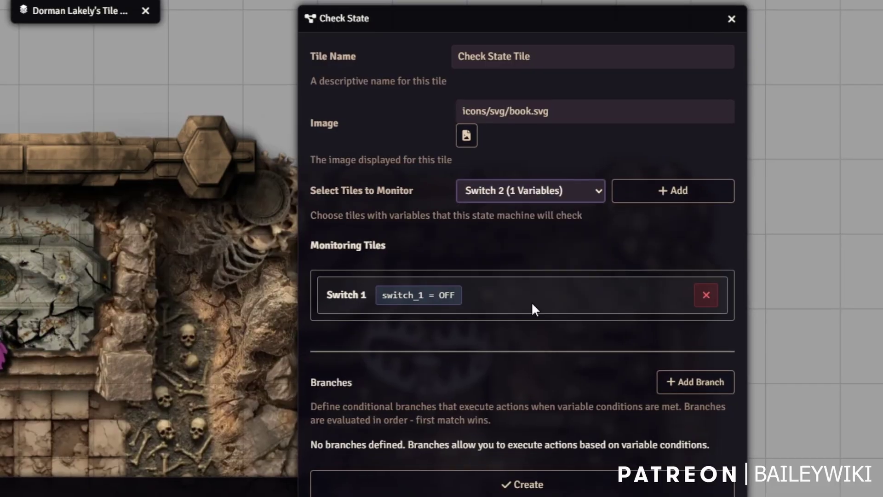
{"action": "left_click", "coordinate": [671, 192]}
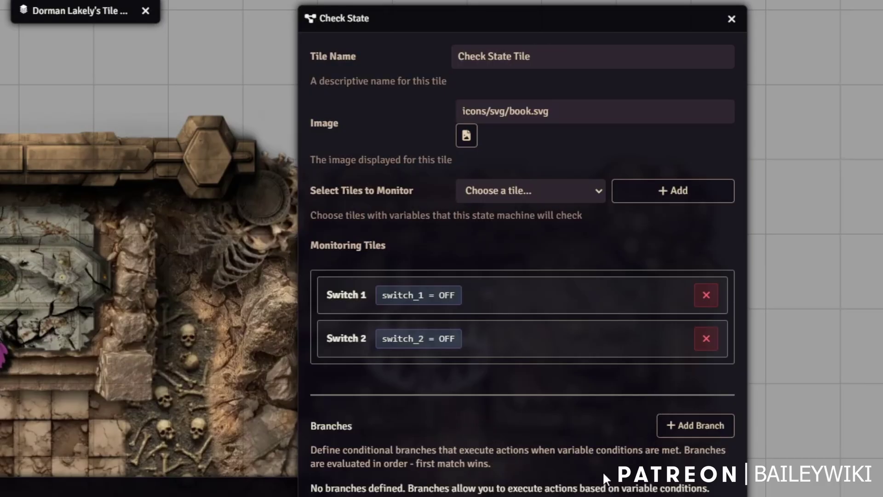
{"action": "left_click", "coordinate": [684, 438]}
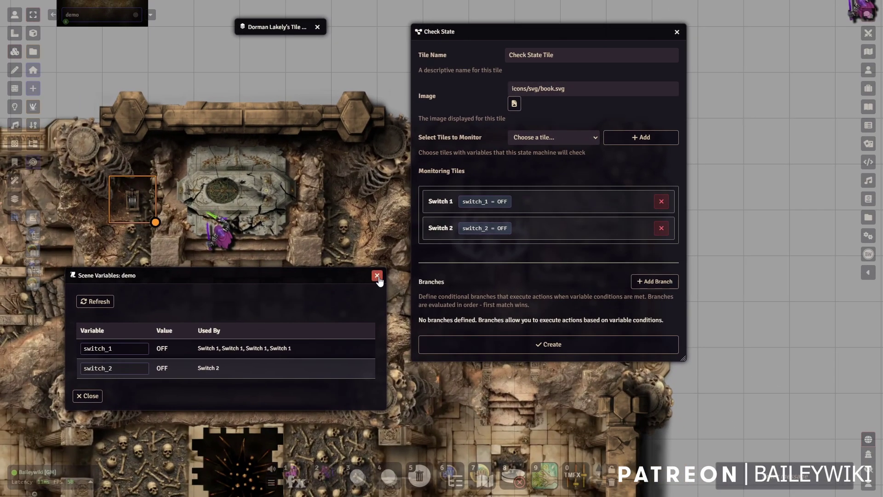
{"action": "left_click", "coordinate": [376, 275]}
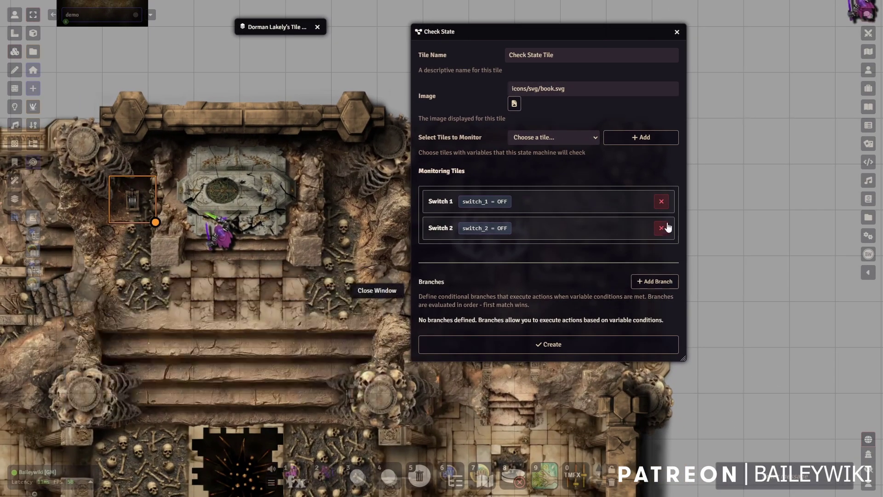
- Discard the Check State setup, switch to Token Controls, and pan the crypt map
{"action": "left_click", "coordinate": [676, 31]}
{"action": "right_click", "coordinate": [351, 291]}
{"action": "left_click_drag", "start_coordinate": [352, 291], "coordinate": [526, 186]}
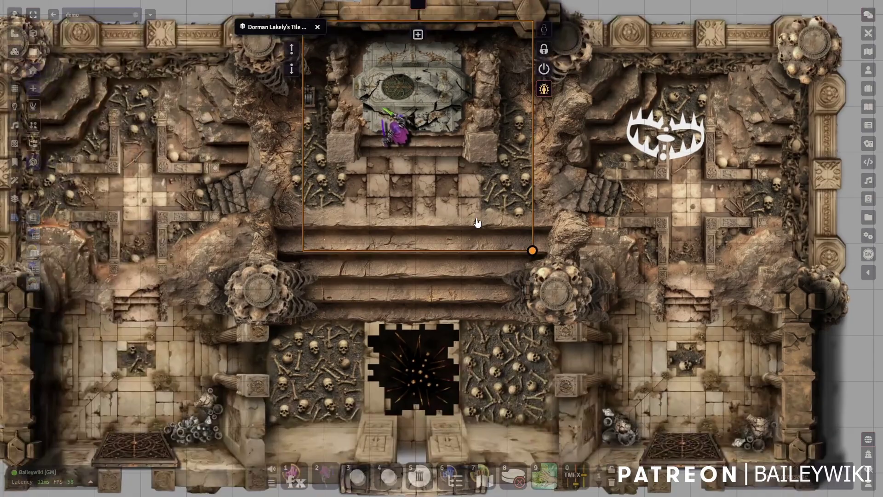
{"action": "scroll", "coordinate": [526, 186], "scroll_direction": "down", "scroll_amount": 2}
{"action": "scroll", "coordinate": [534, 152], "scroll_direction": "up", "scroll_amount": 4}
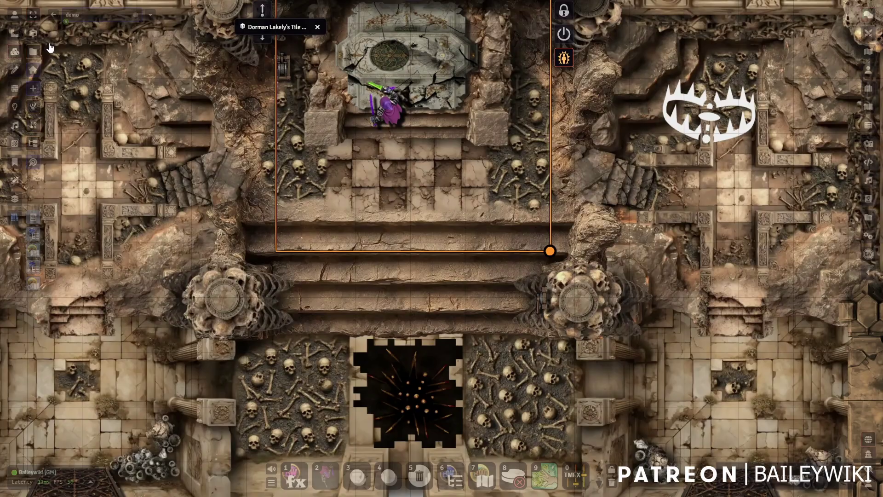
{"action": "left_click", "coordinate": [15, 21]}
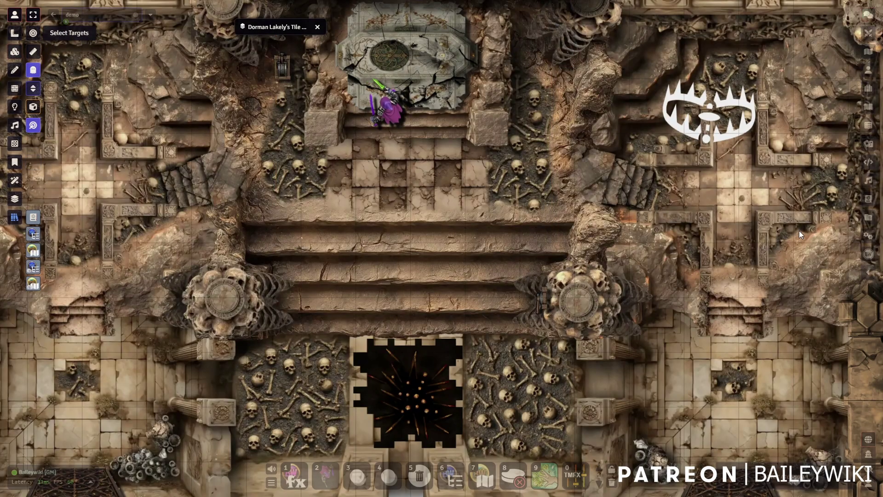
{"action": "left_click_drag", "start_coordinate": [546, 239], "coordinate": [590, 288]}
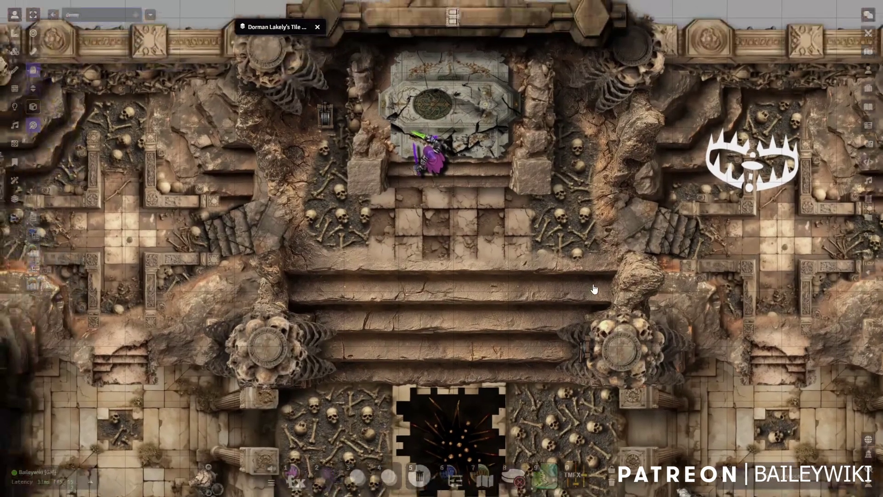